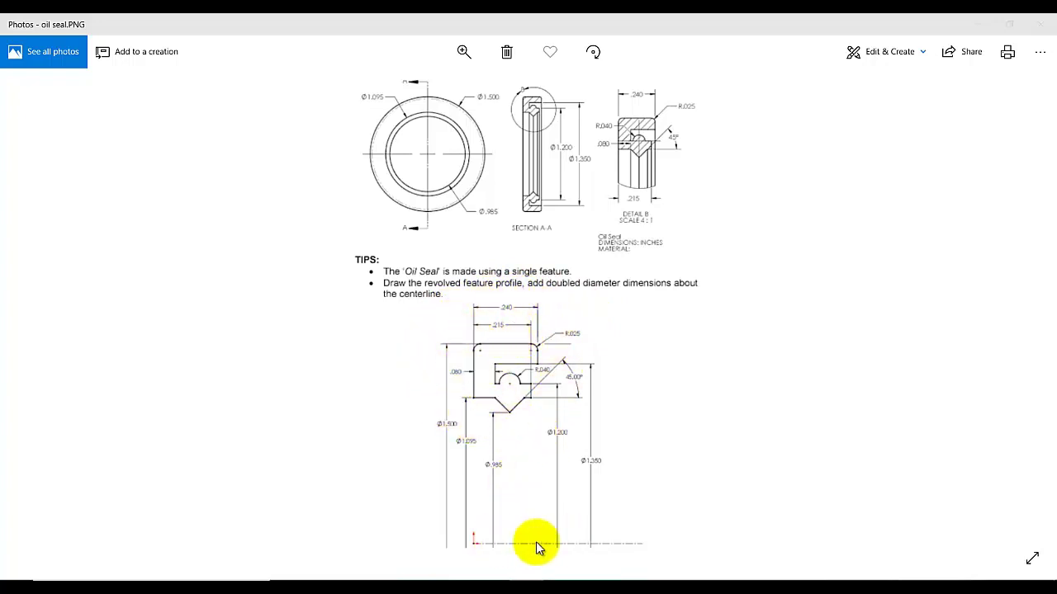
Step: Minimize the oil seal drawing in Photos to reveal the empty SOLIDWORKS Part1
click(975, 27)
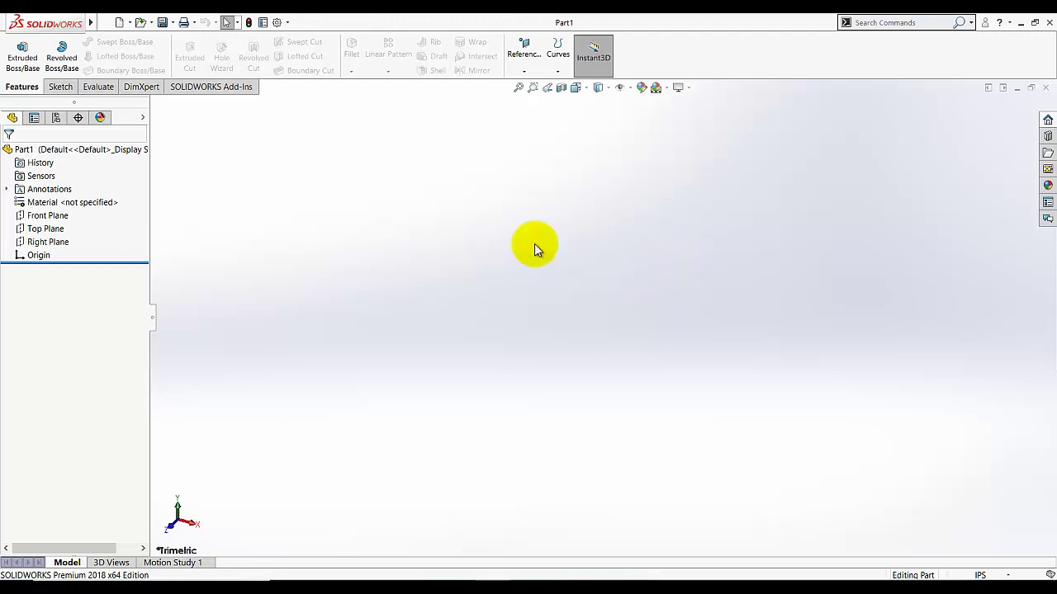
Step: Start Sketch1 on the Right Plane
click(60, 87)
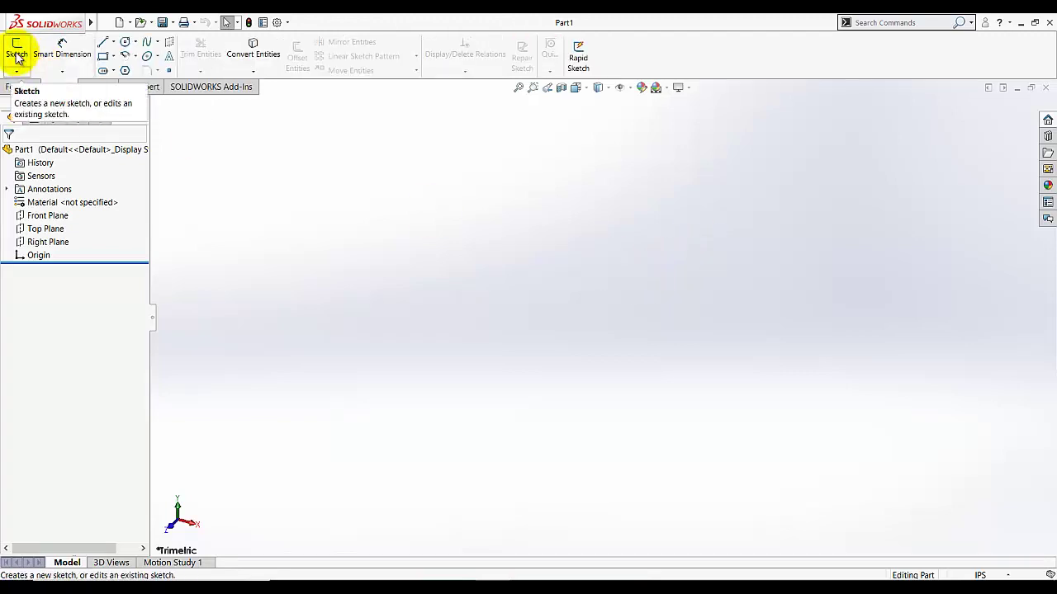
click(17, 48)
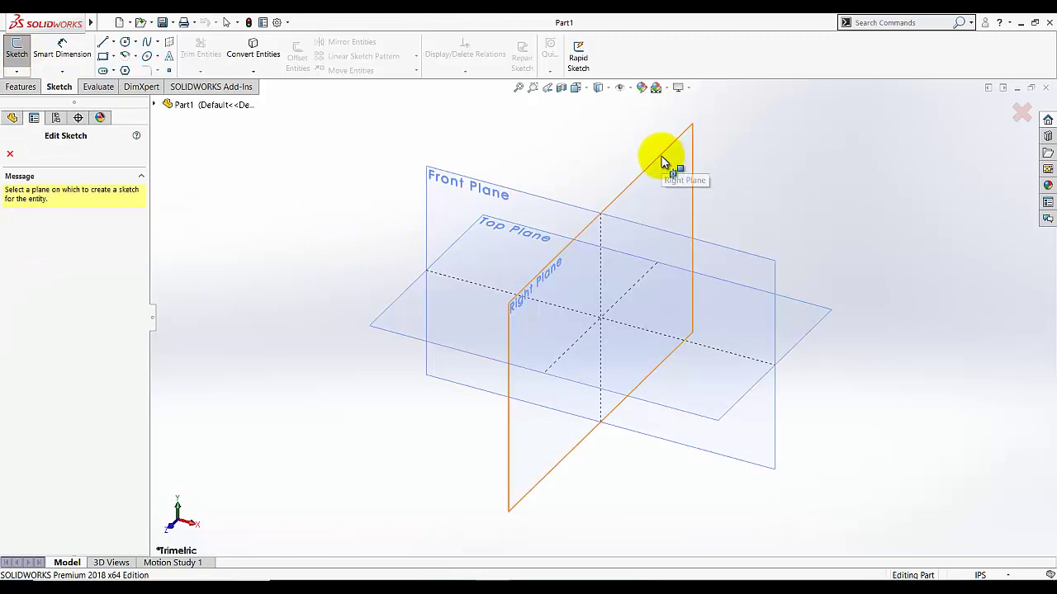
click(628, 190)
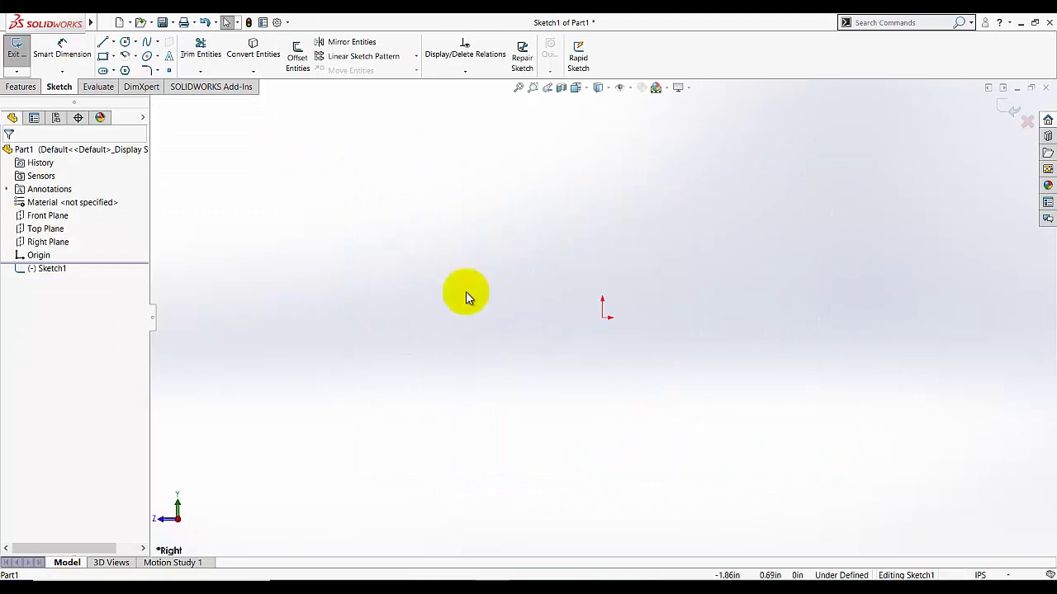
Step: Draw a horizontal centerline from the origin about 3.79 in to the right
click(113, 42)
click(124, 70)
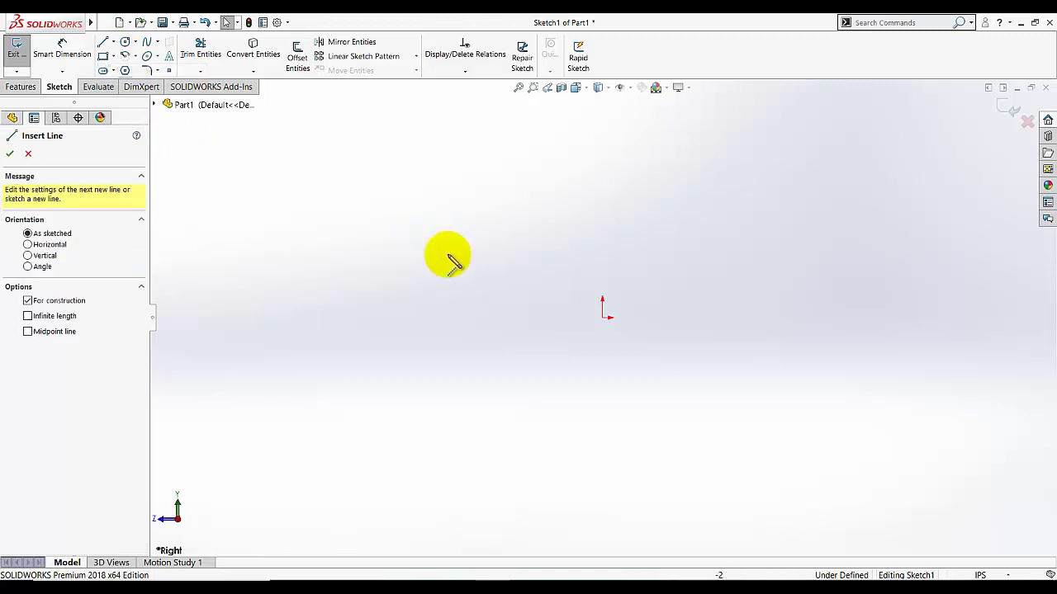
click(606, 317)
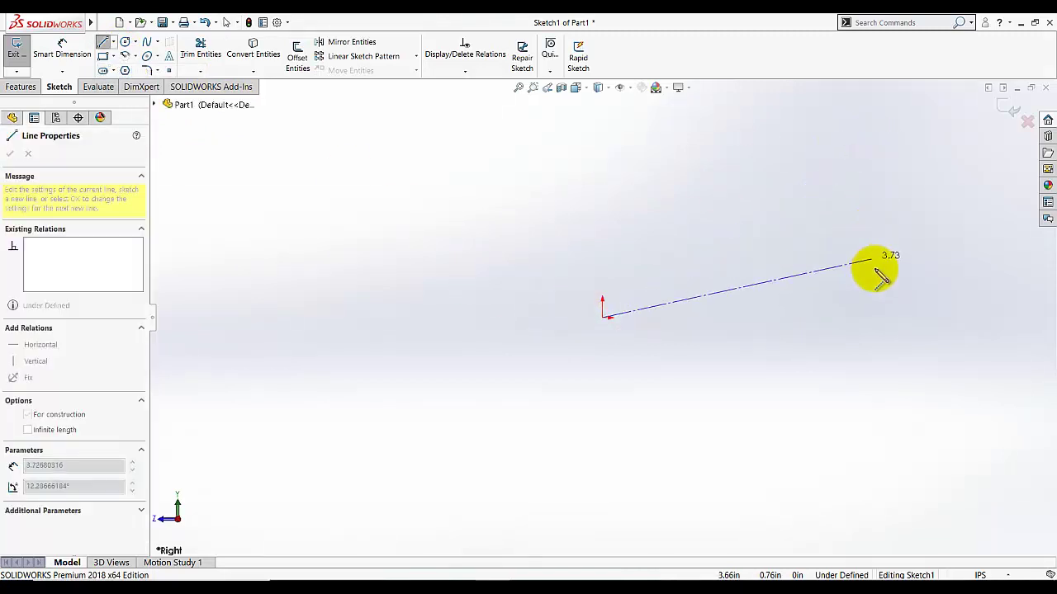
click(882, 317)
key(Escape)
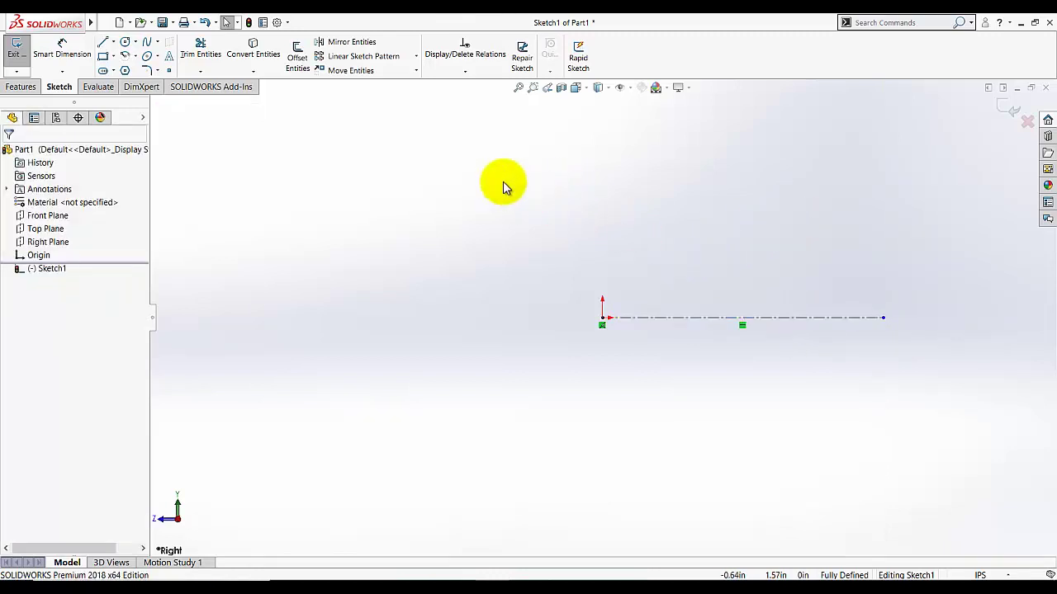
Step: Draw the profile's top edge, left side and bottom edge with a V-shaped point
click(104, 43)
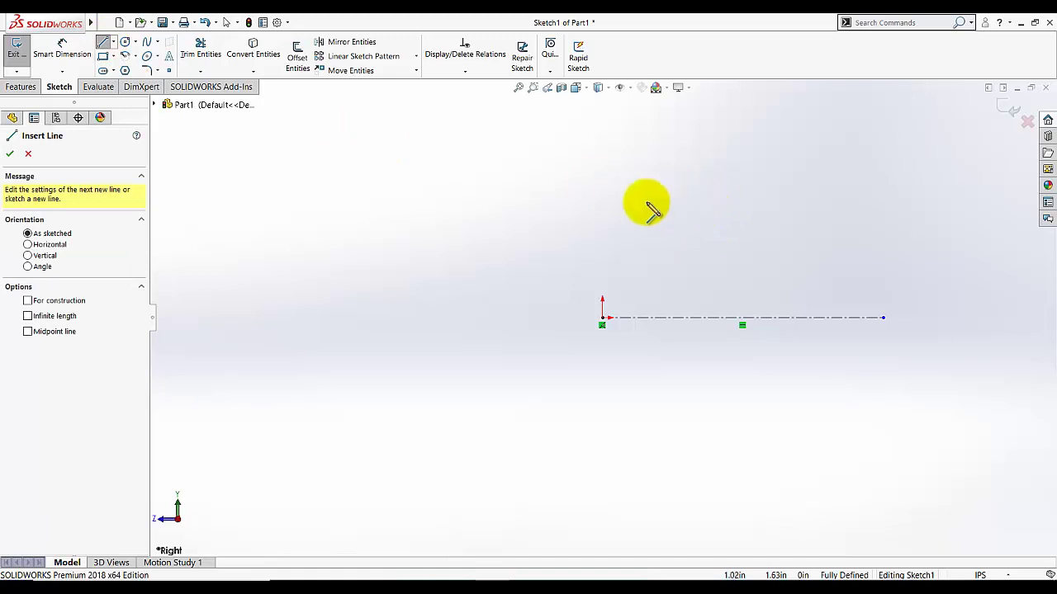
click(684, 141)
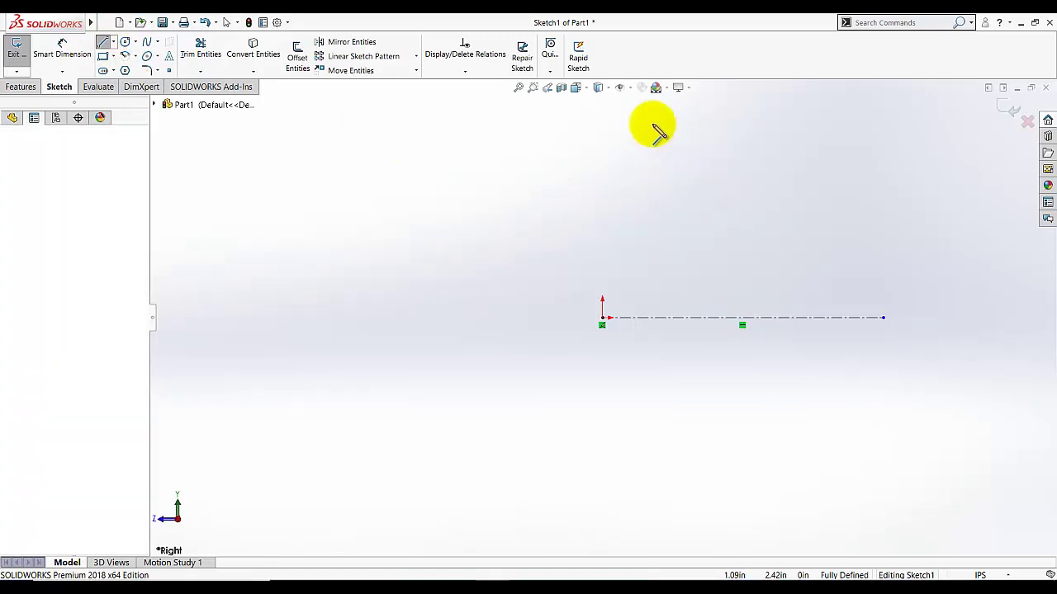
click(603, 141)
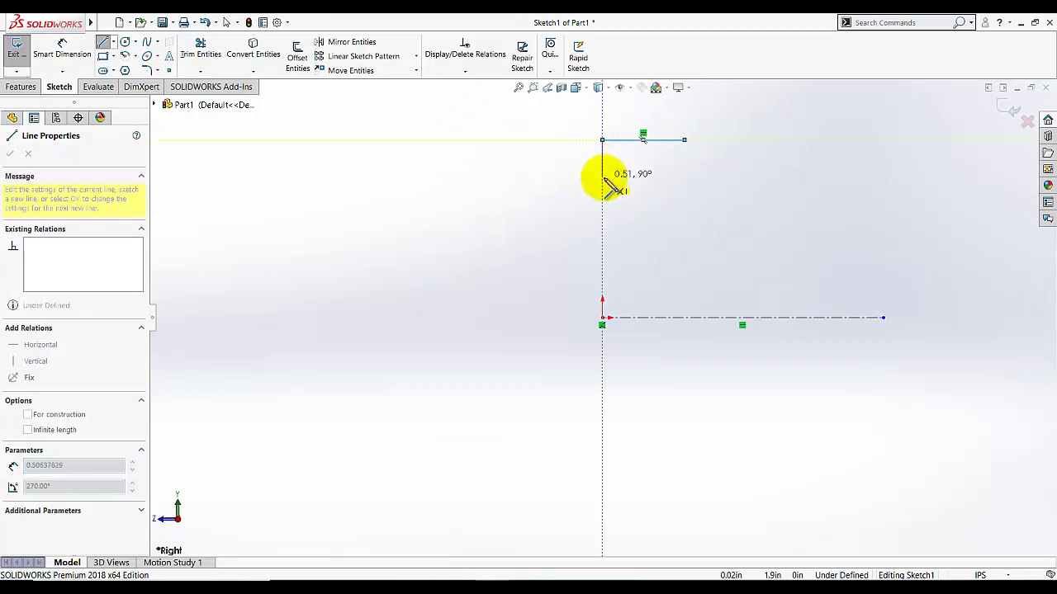
click(602, 181)
click(631, 181)
click(653, 219)
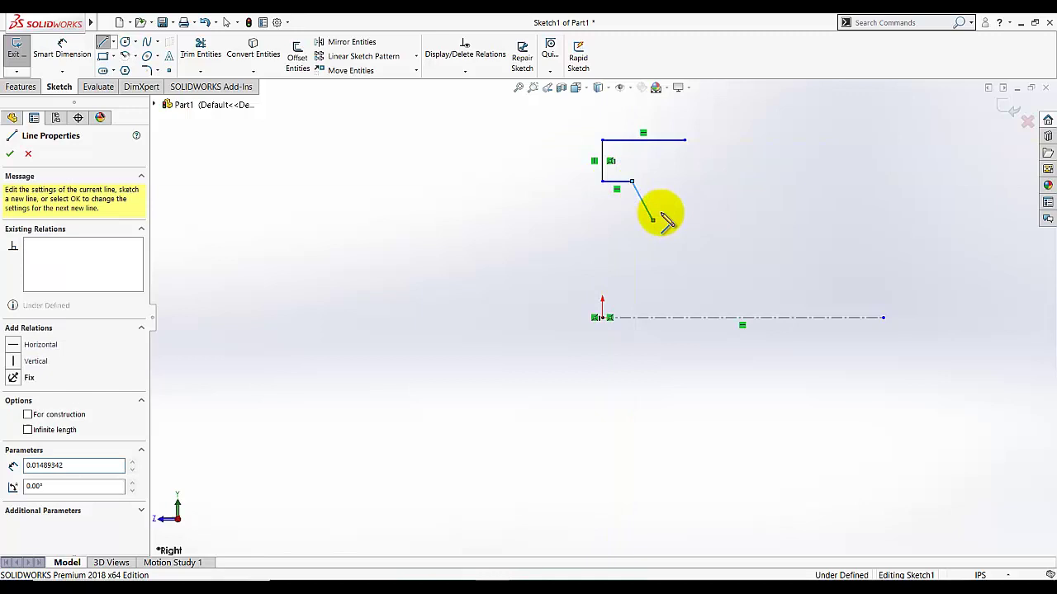
click(675, 181)
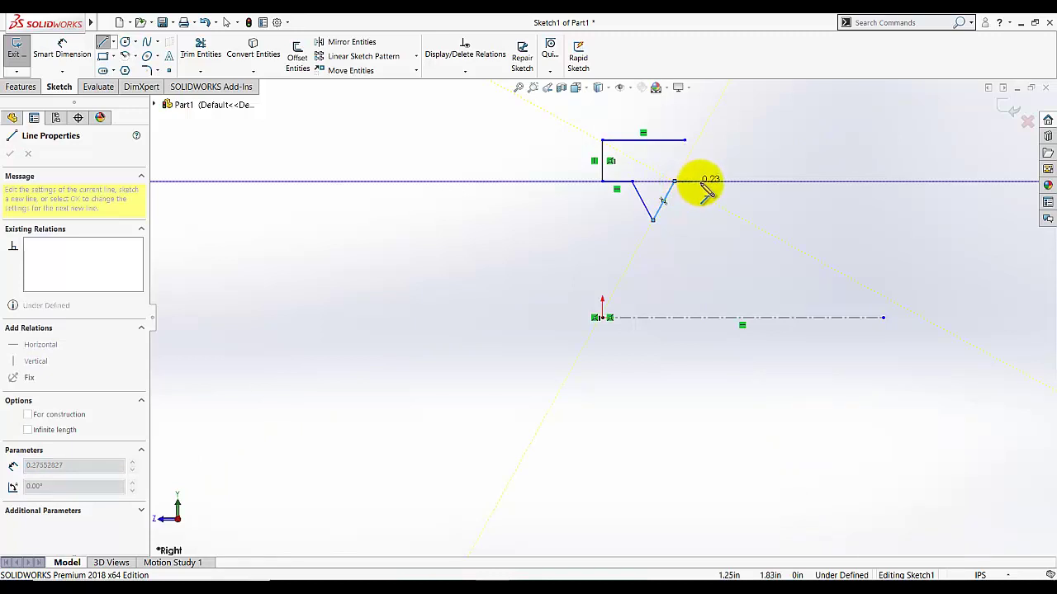
click(701, 181)
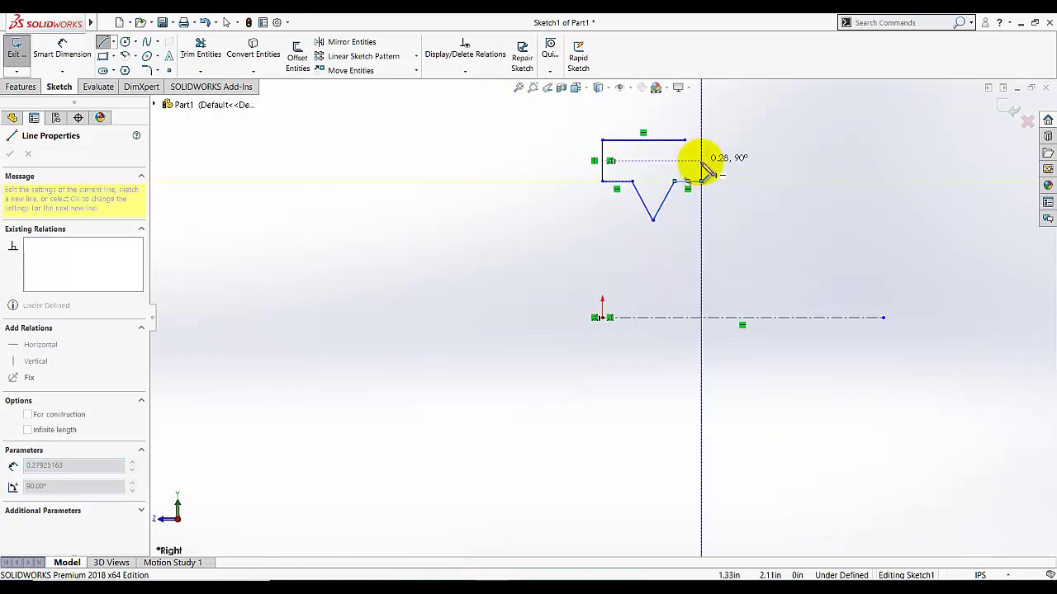
Step: Add the right edge and stepped slot, closing the outline at the top edge
click(701, 160)
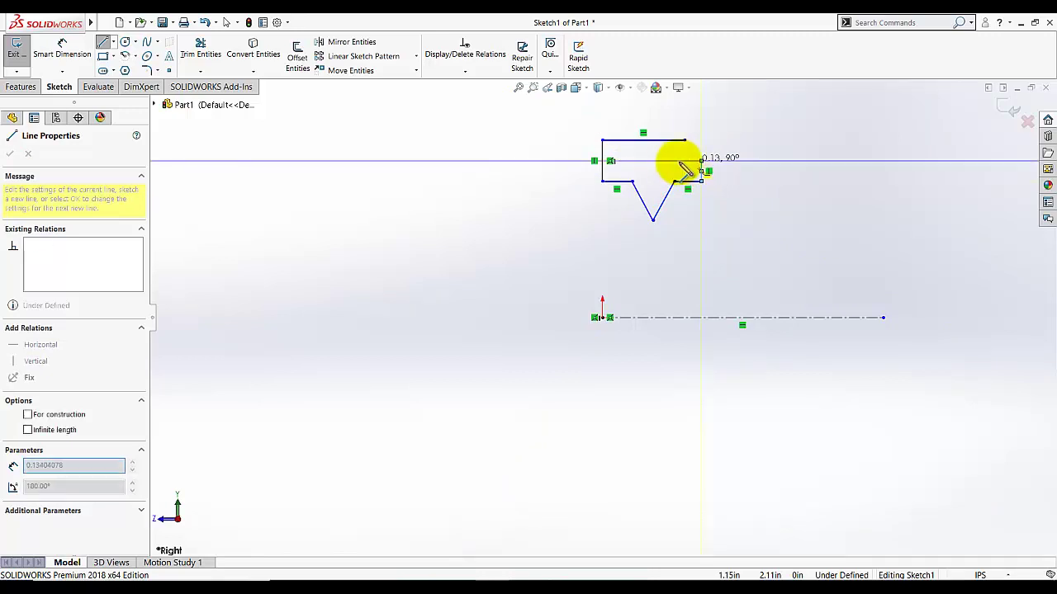
click(644, 161)
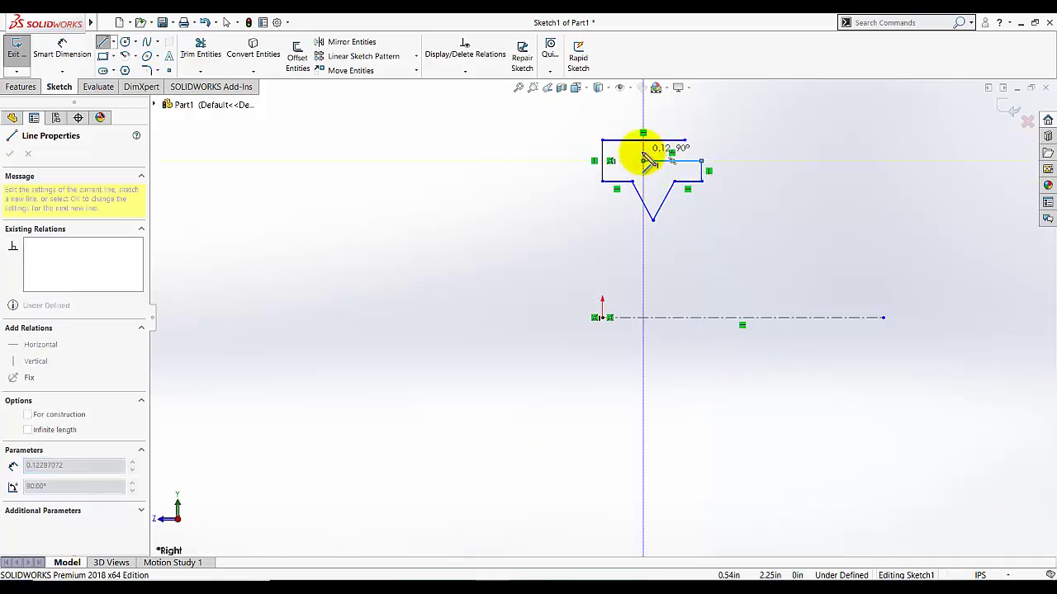
click(644, 149)
click(684, 150)
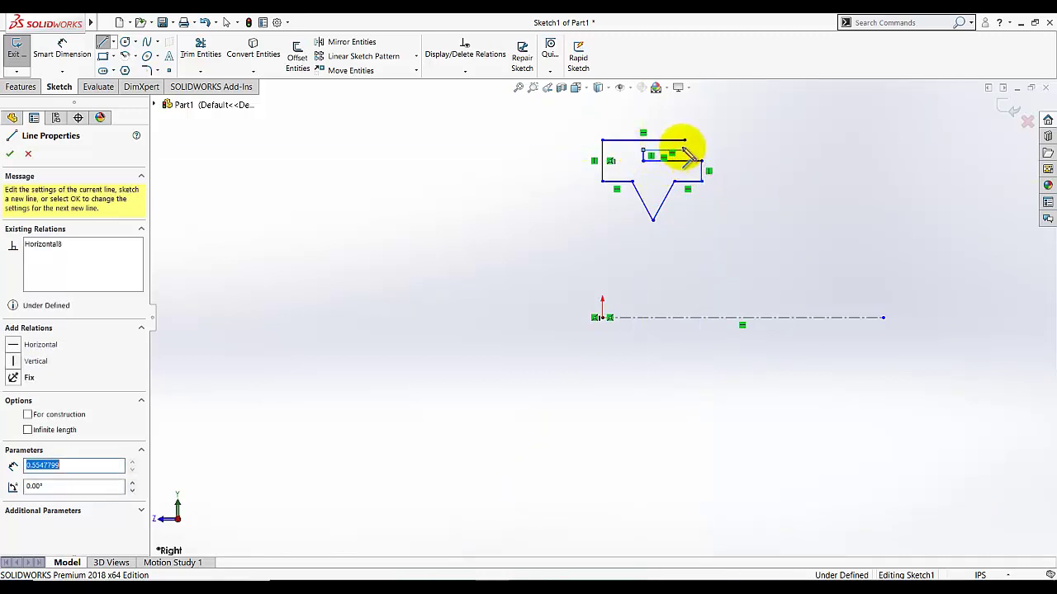
click(685, 142)
right_click(747, 124)
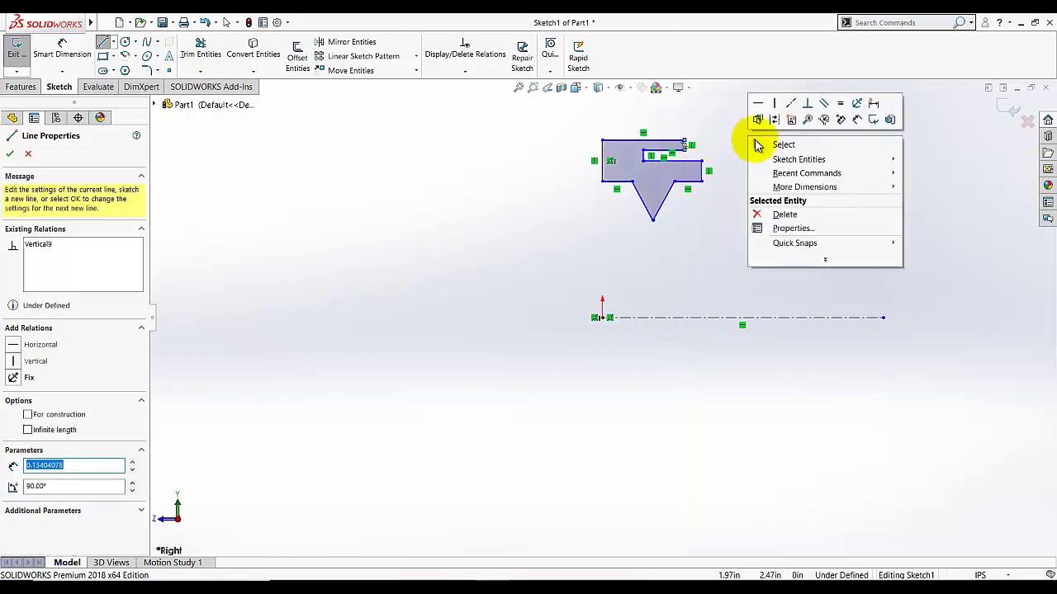
click(754, 144)
Step: Lengthen the top arm to the right and widen the slot by lowering its edge
scroll(738, 120, down, 2)
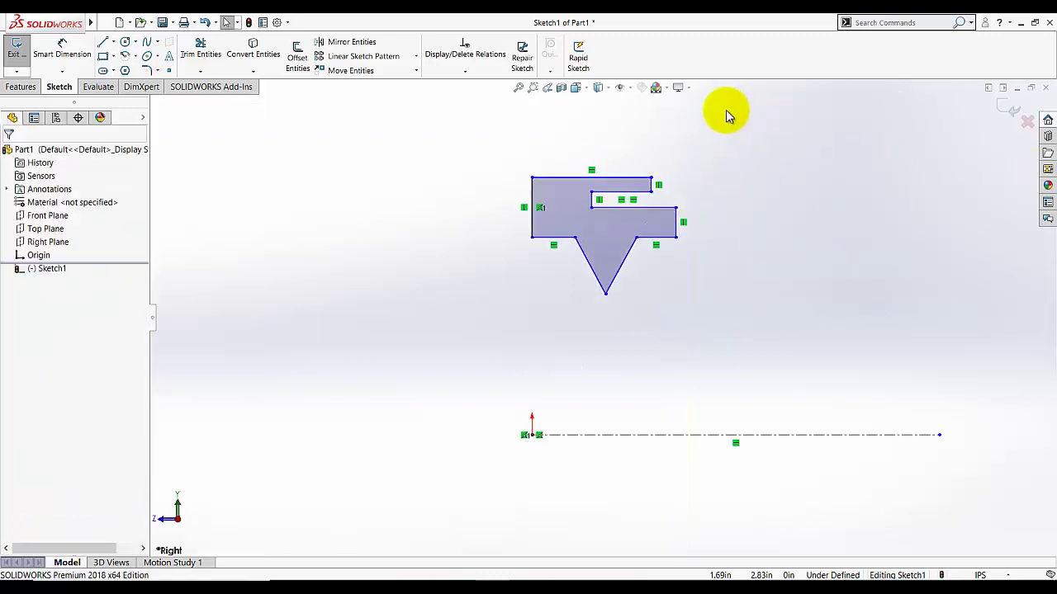
scroll(663, 255, down, 2)
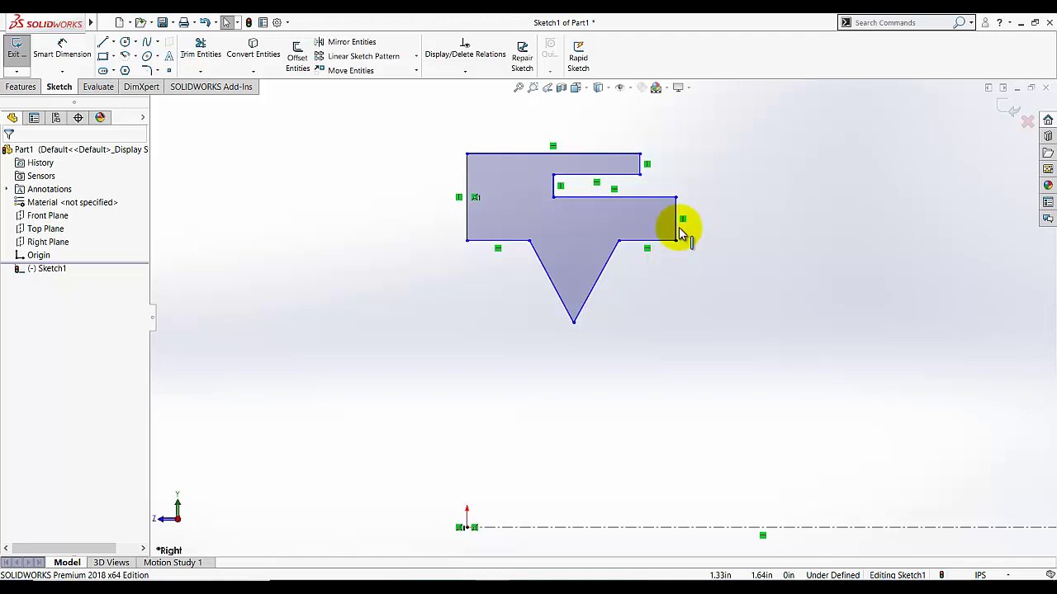
drag(642, 164, 776, 161)
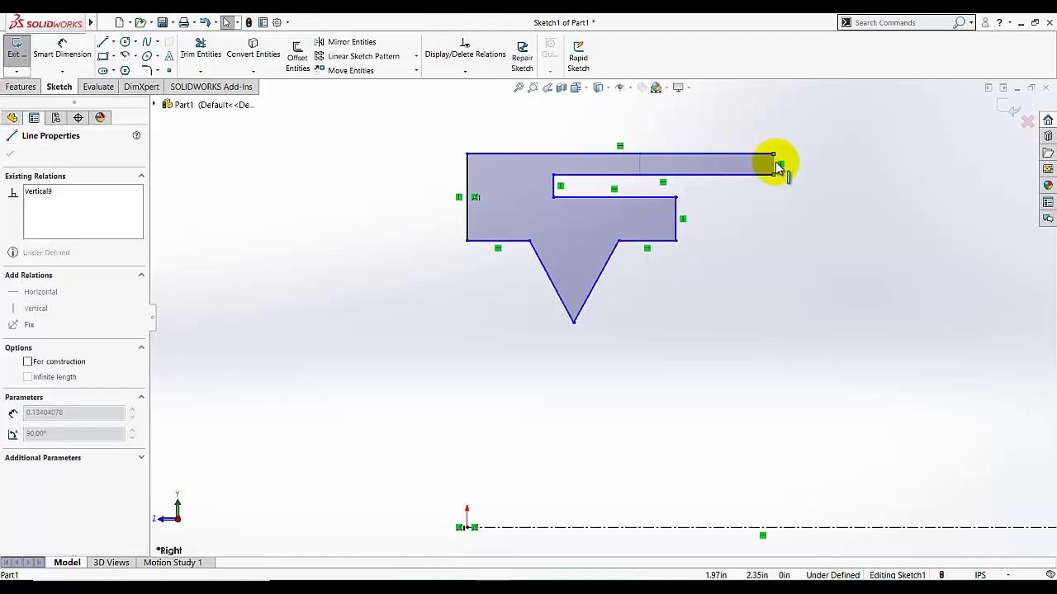
click(722, 280)
drag(624, 193, 625, 221)
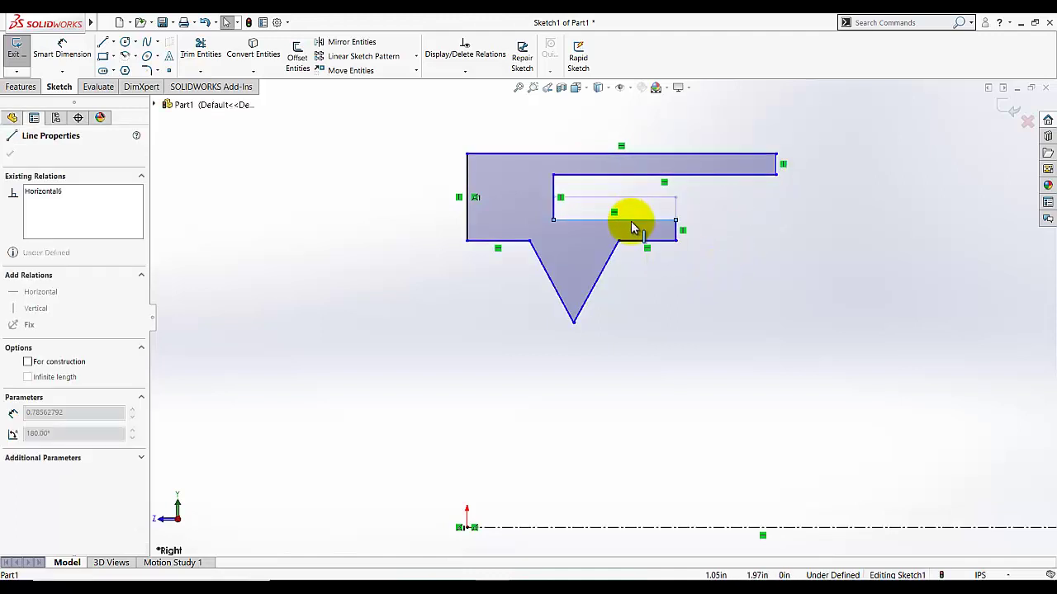
click(582, 332)
Step: Pull the V point deeper and lower the profile's bottom-left and bottom-right edges
drag(575, 325, 573, 359)
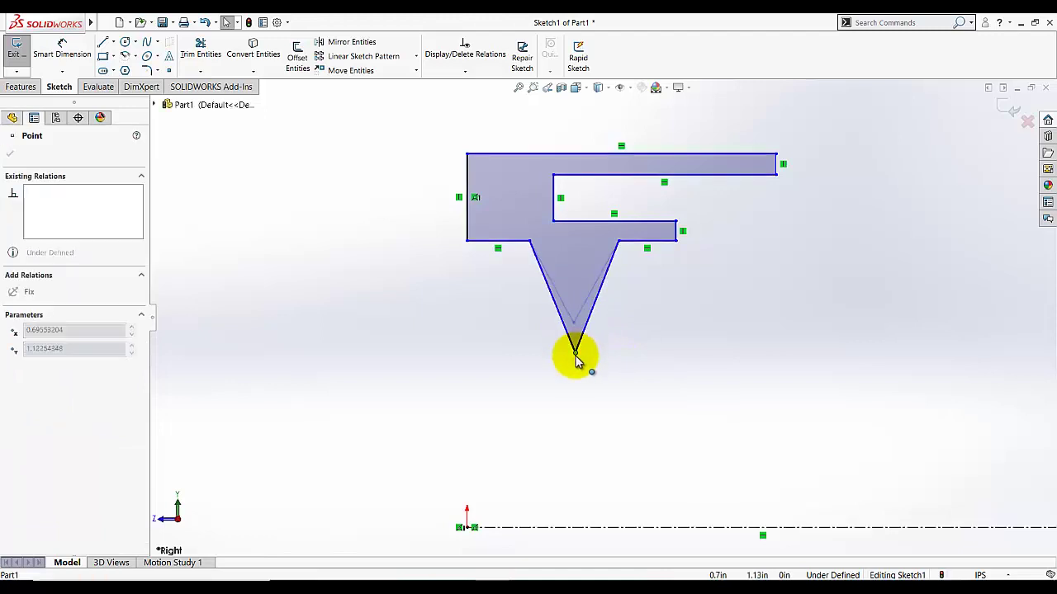
drag(481, 283, 479, 293)
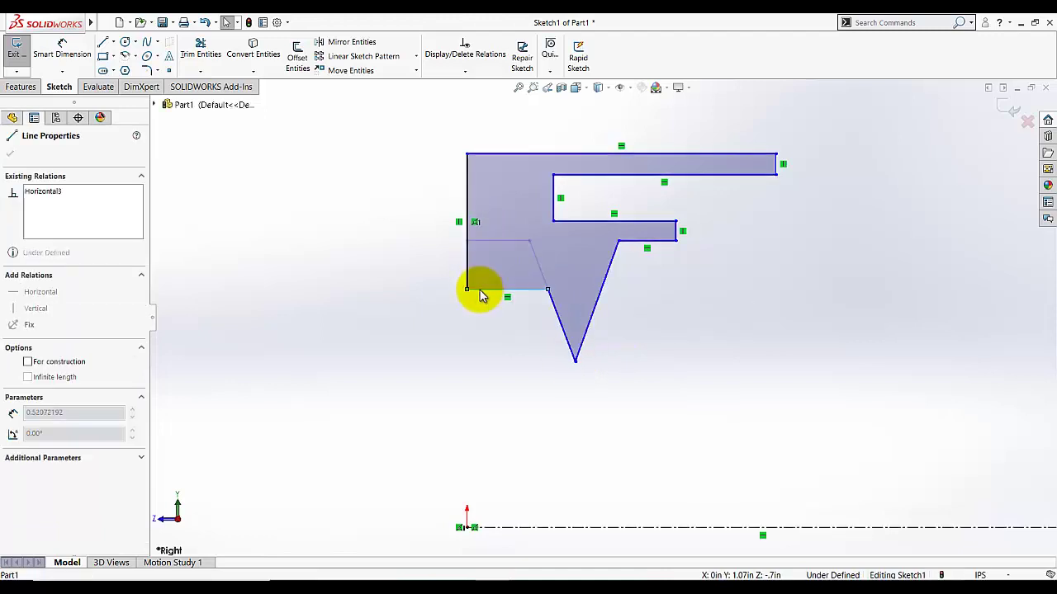
drag(632, 244, 622, 294)
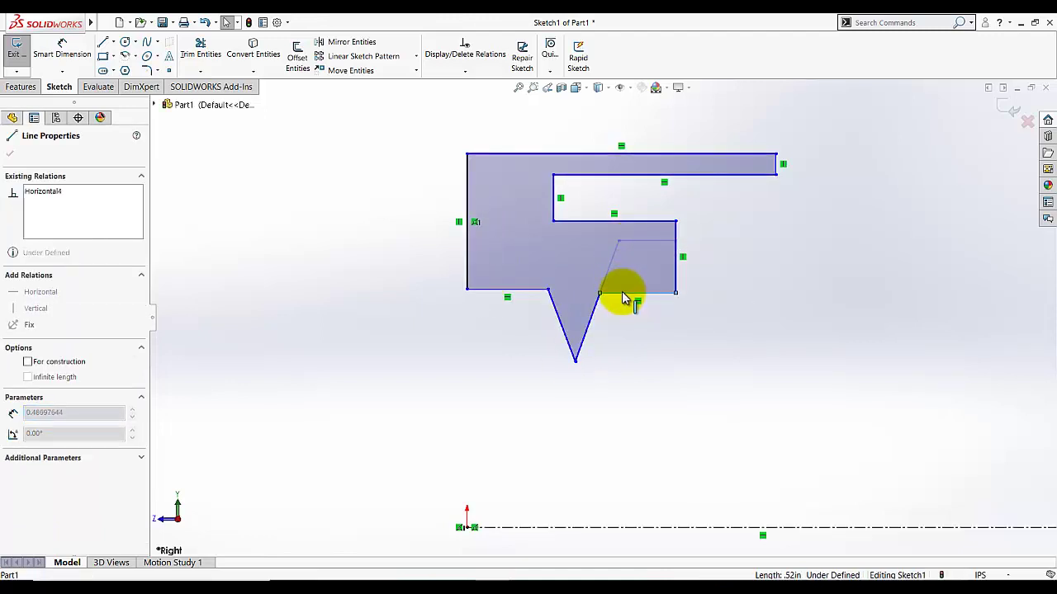
click(632, 363)
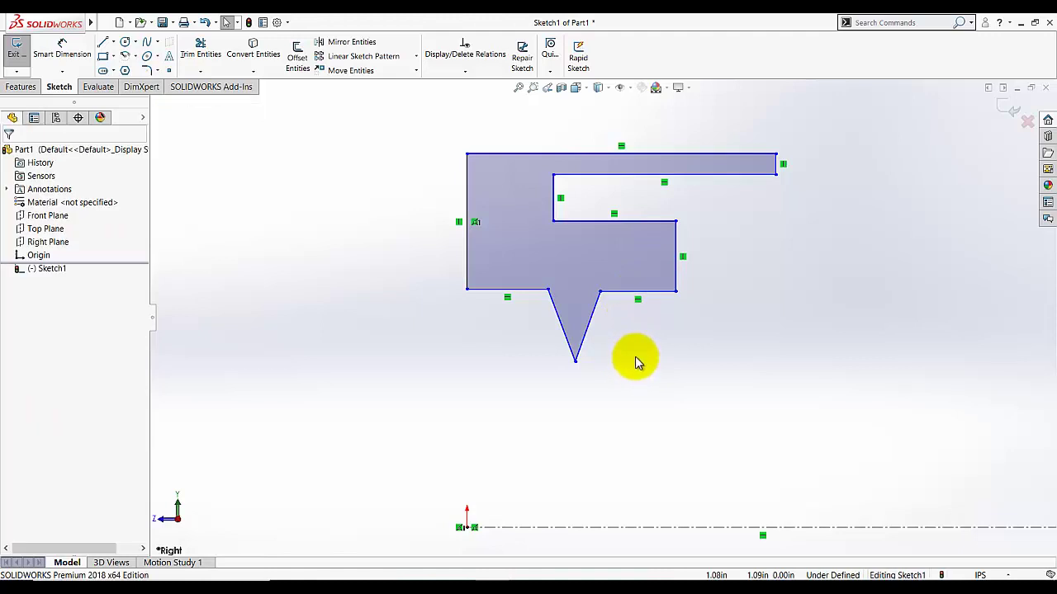
Step: Add a 4.80 dimension from the centerline to the top edge, then undo it
click(62, 51)
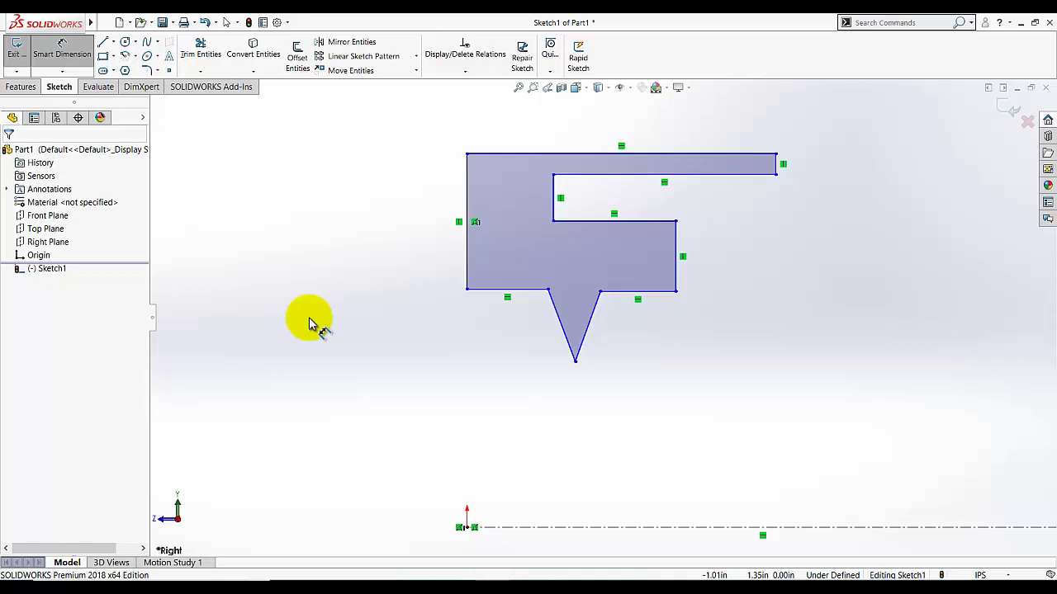
click(545, 528)
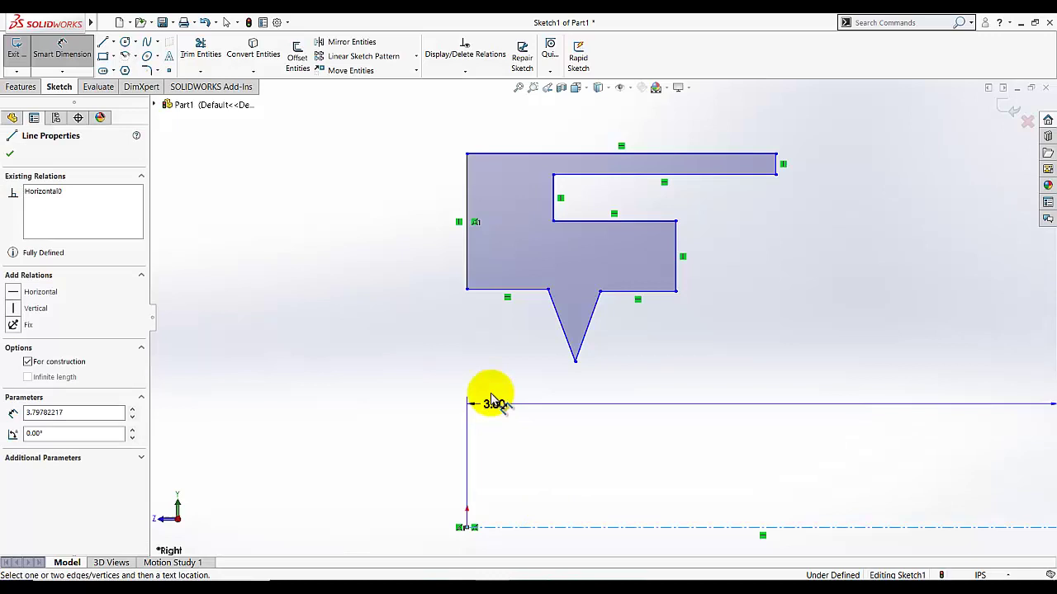
click(529, 155)
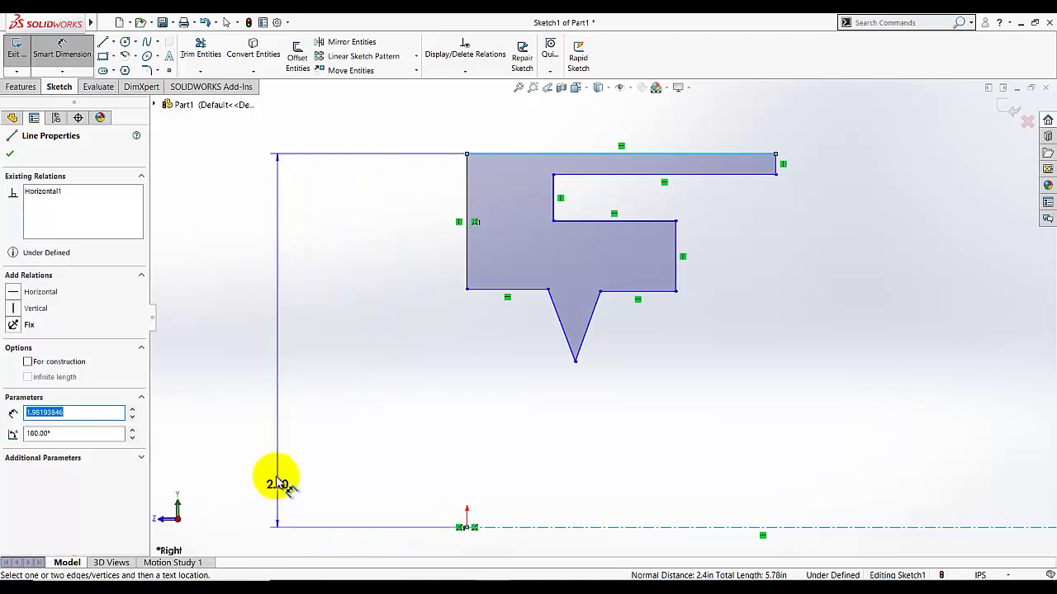
click(276, 541)
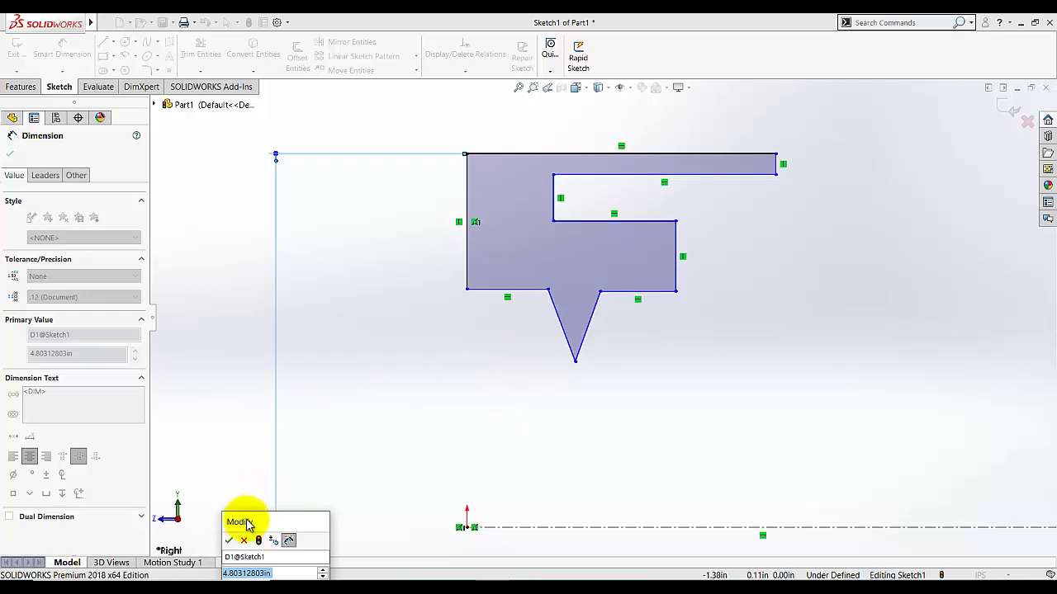
click(228, 540)
key(Escape)
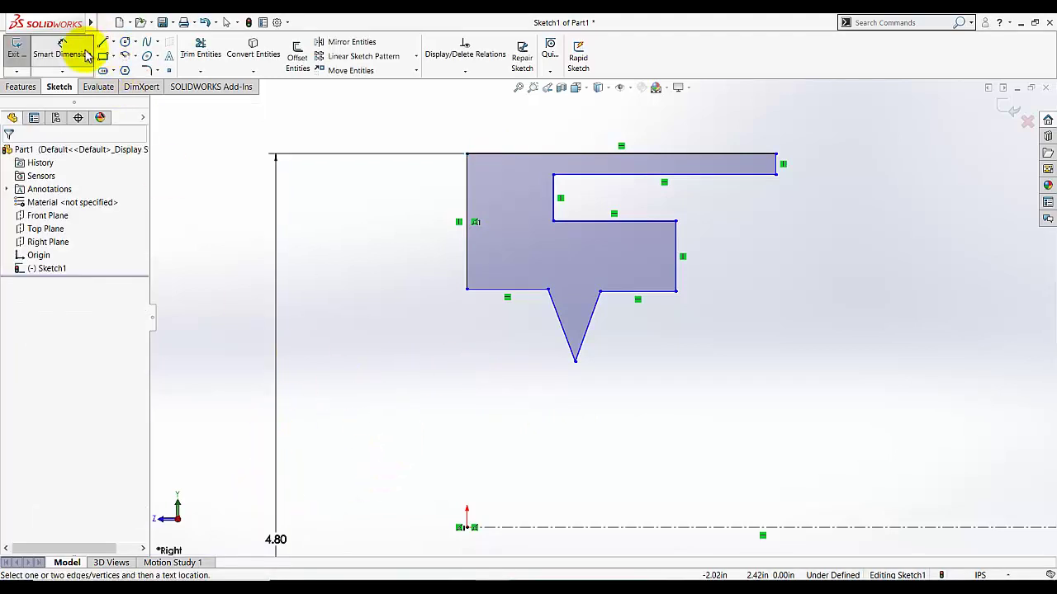
click(206, 24)
Step: Dimension the V-notch tip to the centreline as .99
click(60, 44)
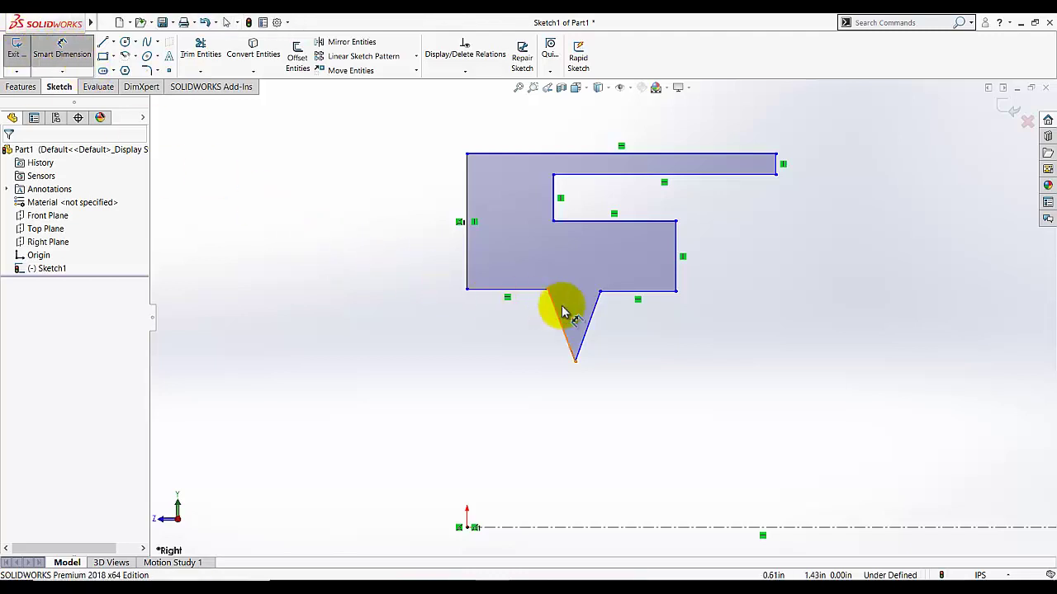
click(576, 361)
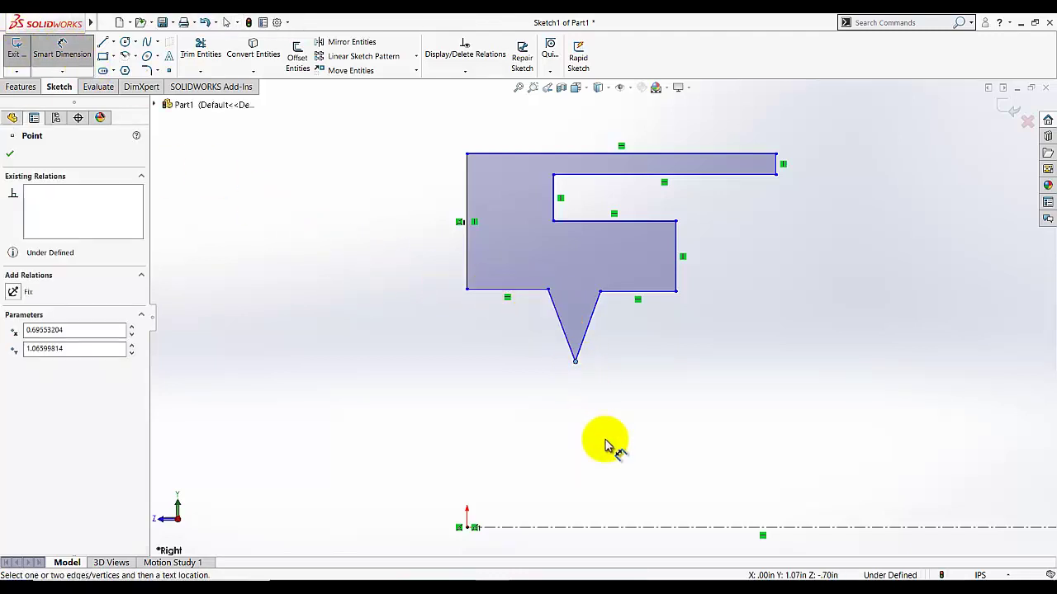
click(574, 528)
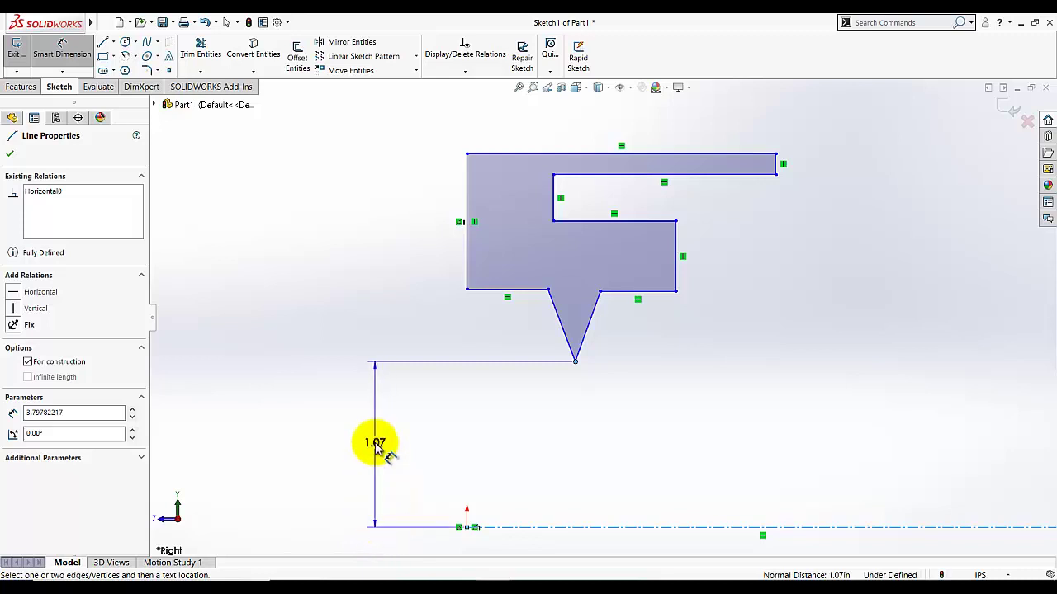
click(378, 545)
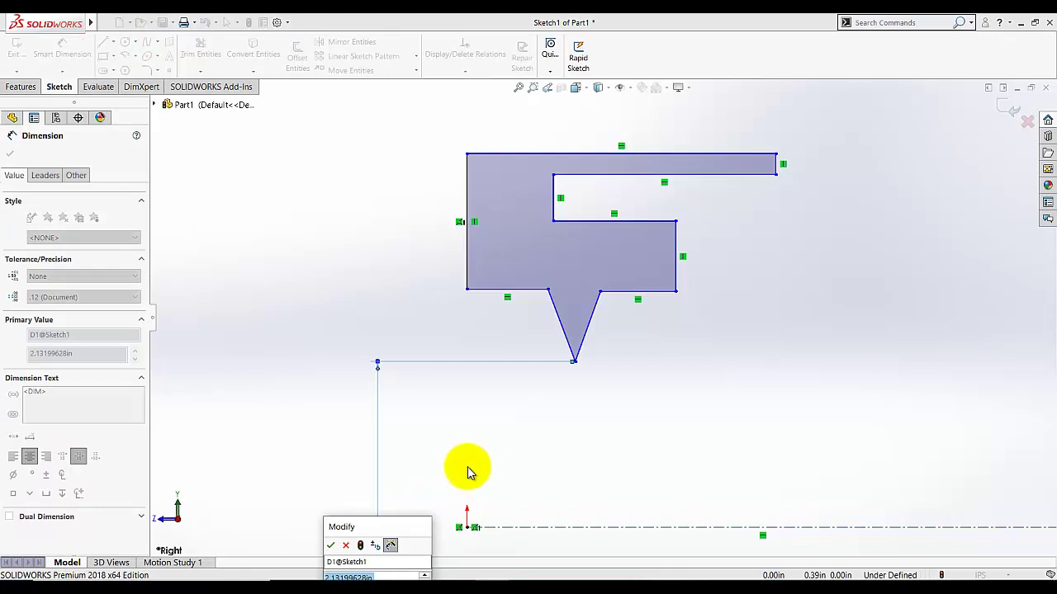
text(985)
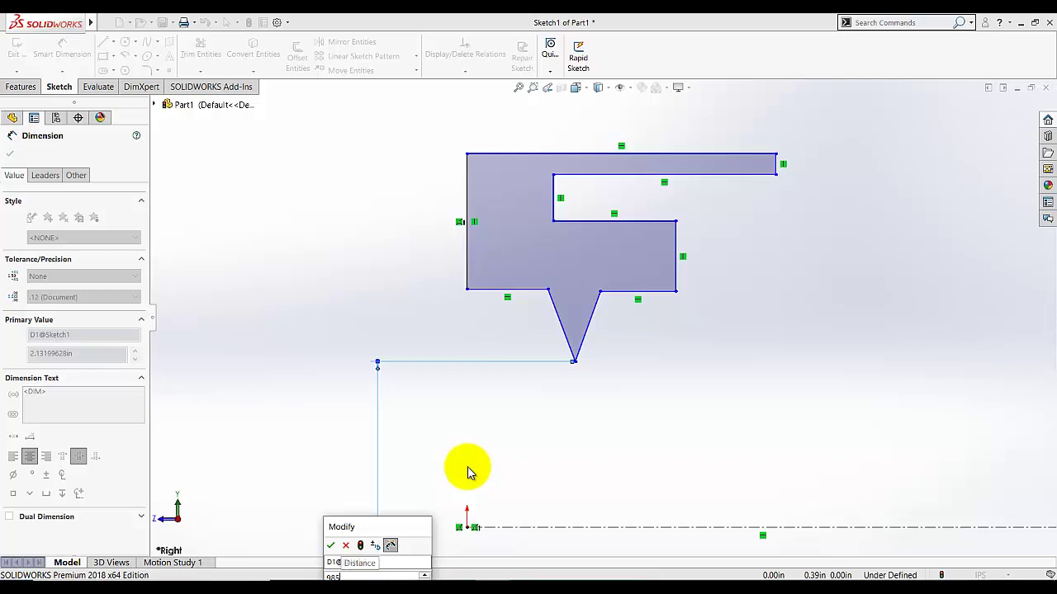
key(Return)
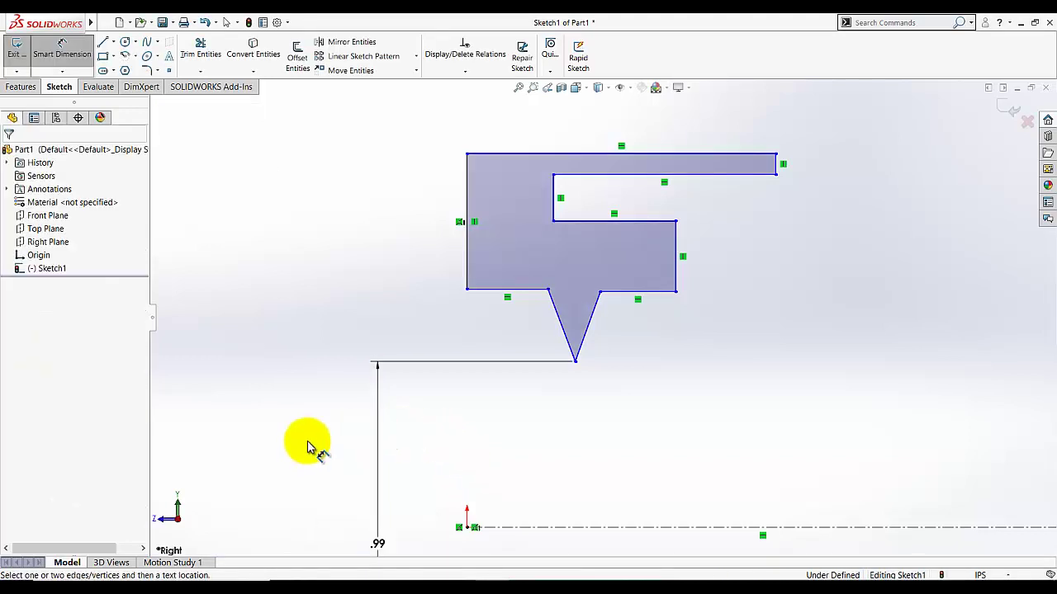
Step: Dimension the profile's bottom edge to the centreline as 1.095
click(477, 292)
click(524, 526)
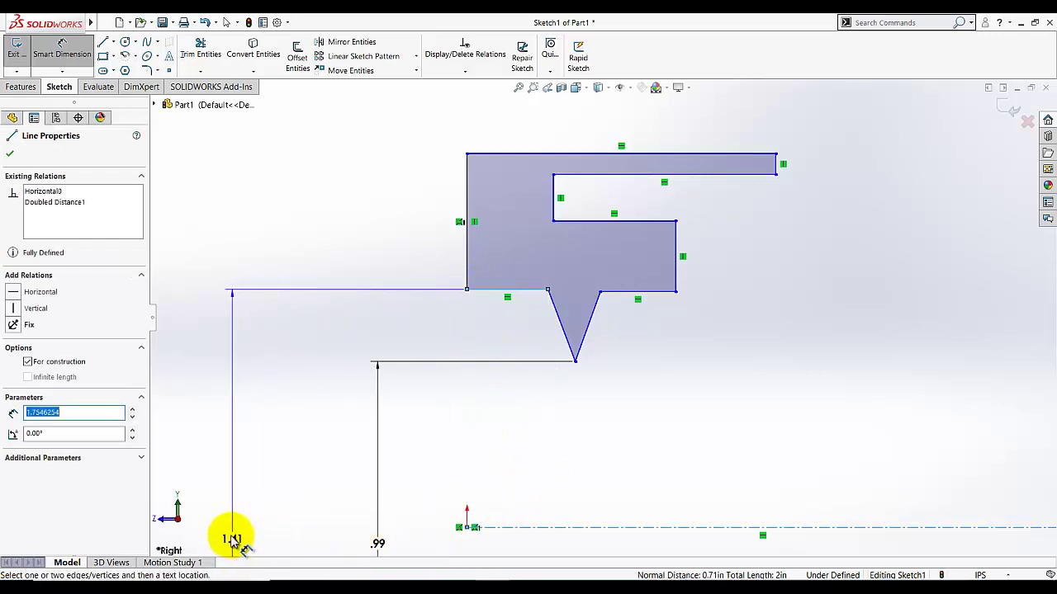
click(232, 535)
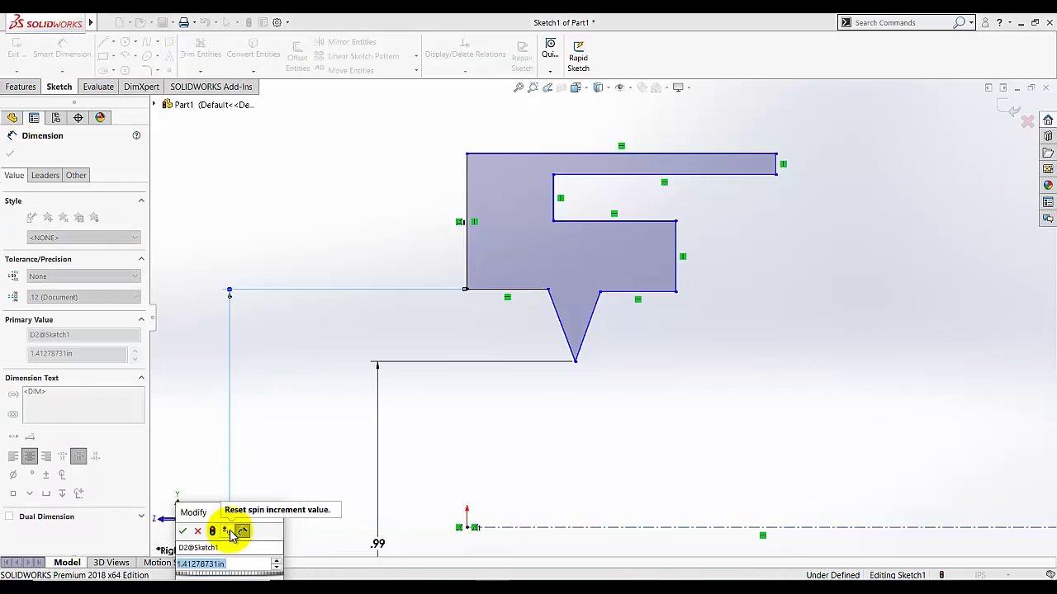
text(1)
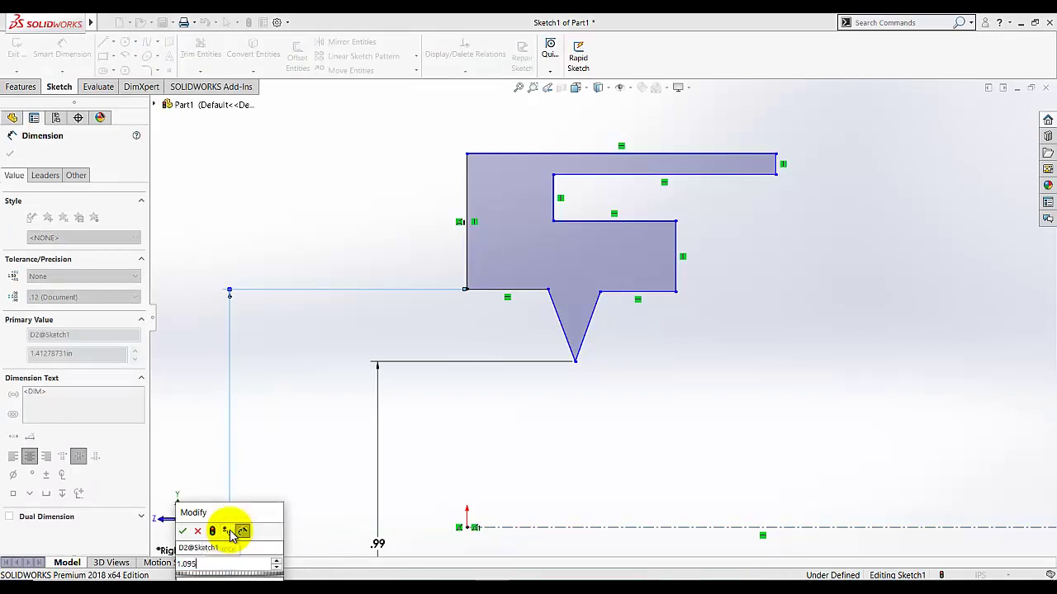
text(.095)
key(Return)
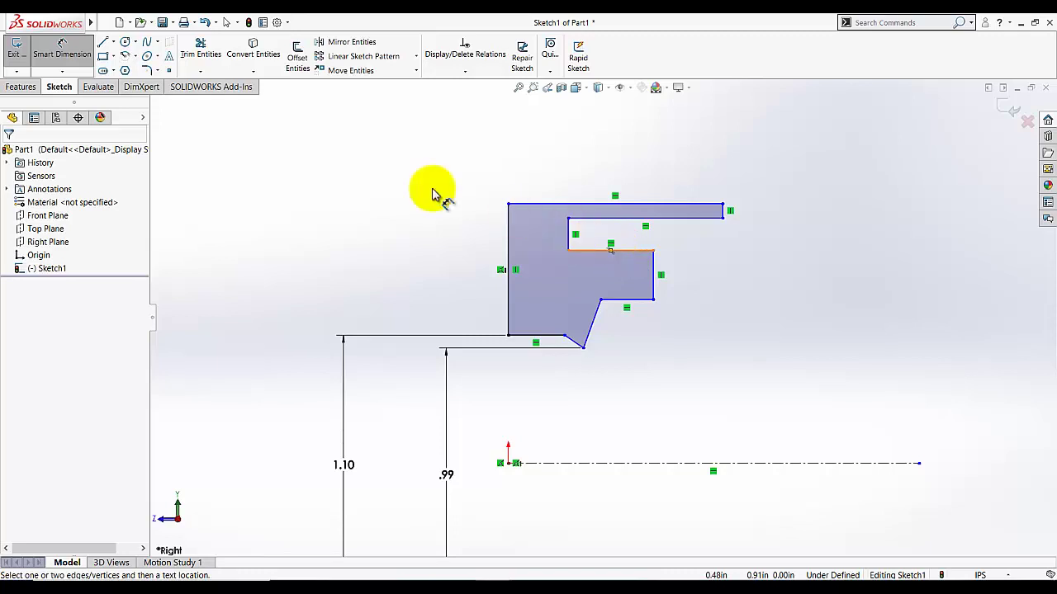
Step: Drag the notch corner down and dimension the lower lip's top edge at 1.2
click(63, 53)
drag(609, 302, 604, 347)
click(62, 49)
click(623, 252)
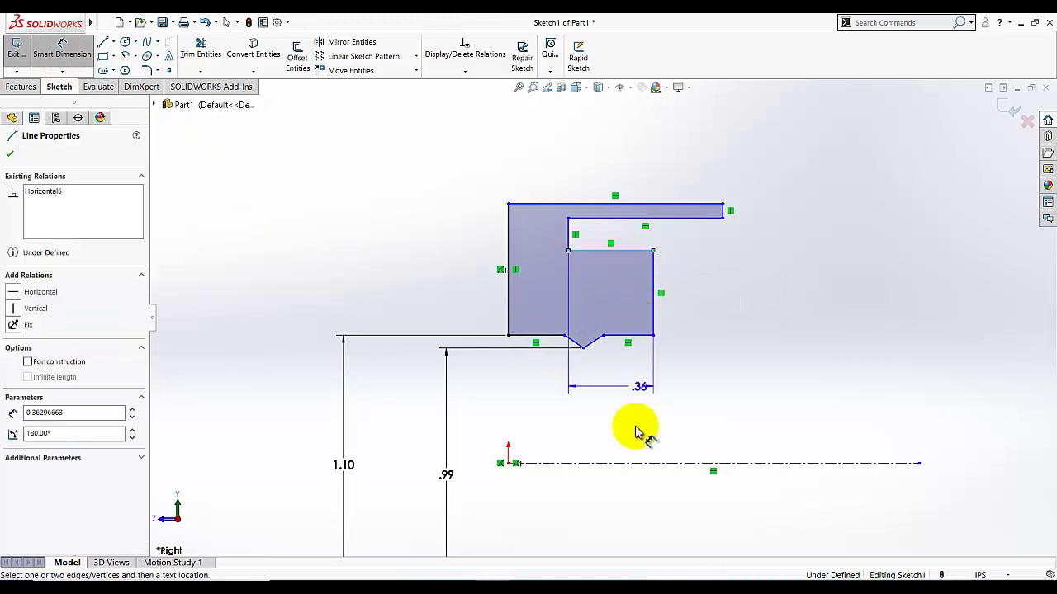
click(632, 463)
click(700, 512)
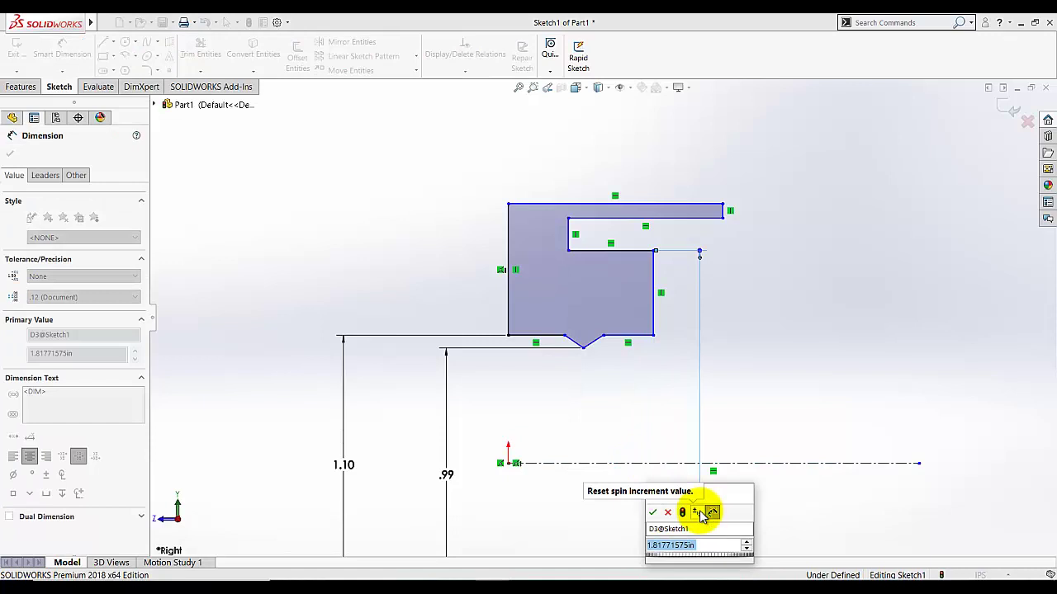
text(1.2)
key(Return)
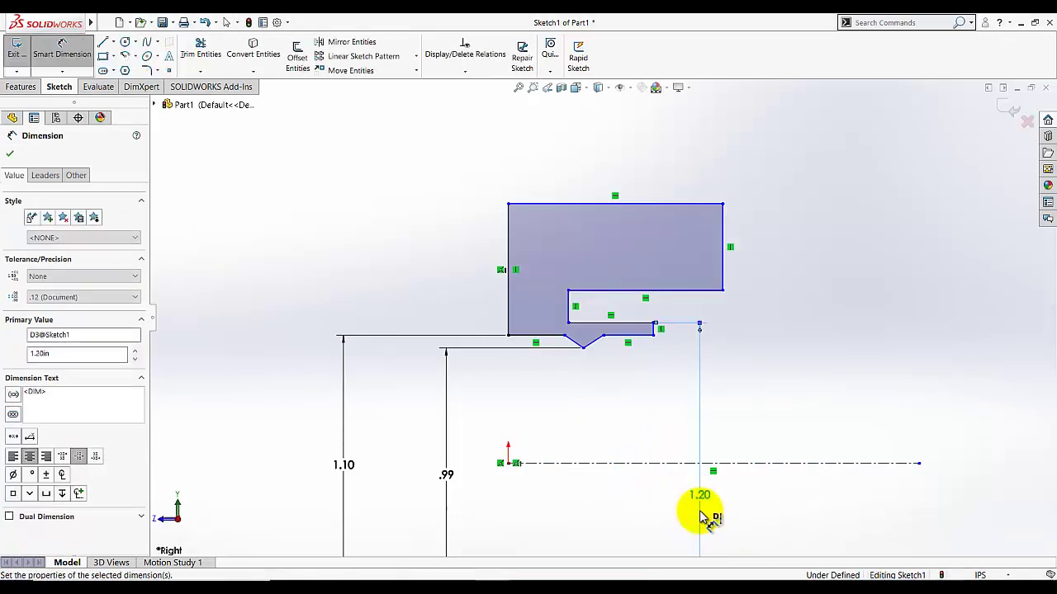
Step: Dimension the flange underside to the centreline as 1.35
click(680, 292)
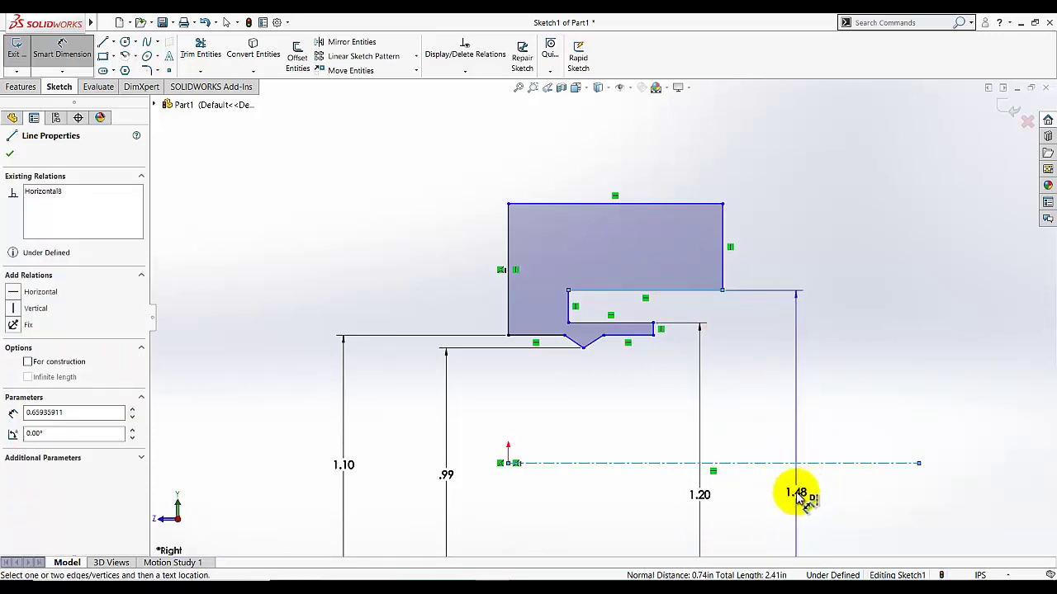
click(798, 496)
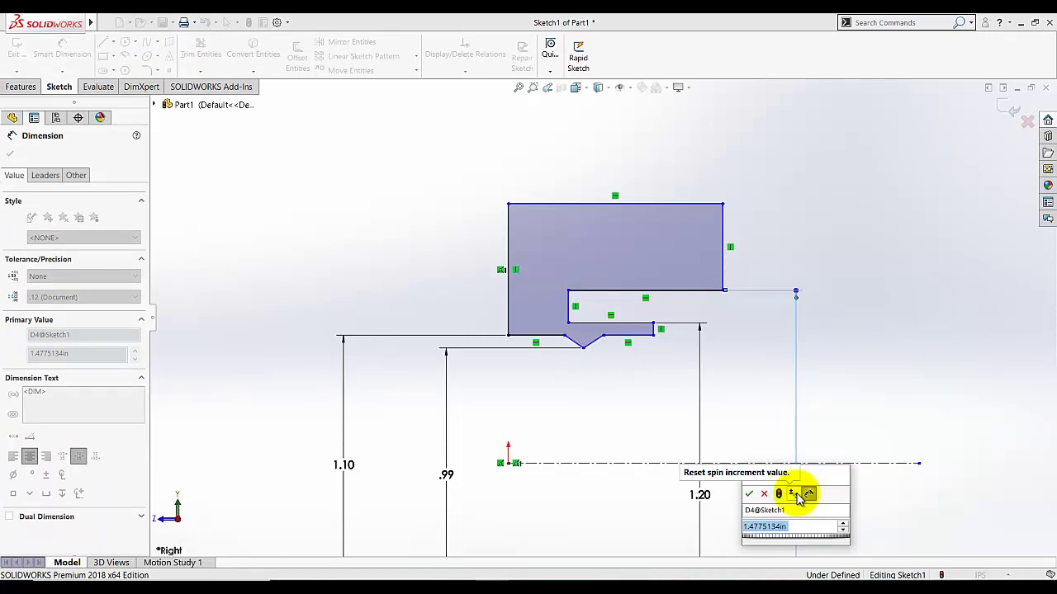
text(1.35)
key(Return)
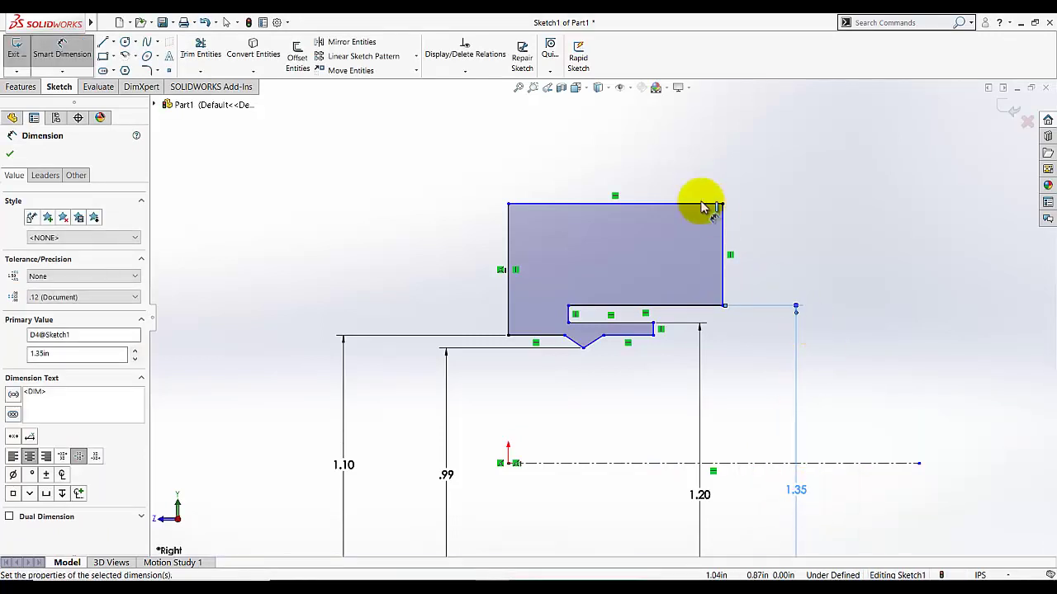
Step: Dimension the top edge to the centreline as 1.5 and fit the sketch in view
click(658, 211)
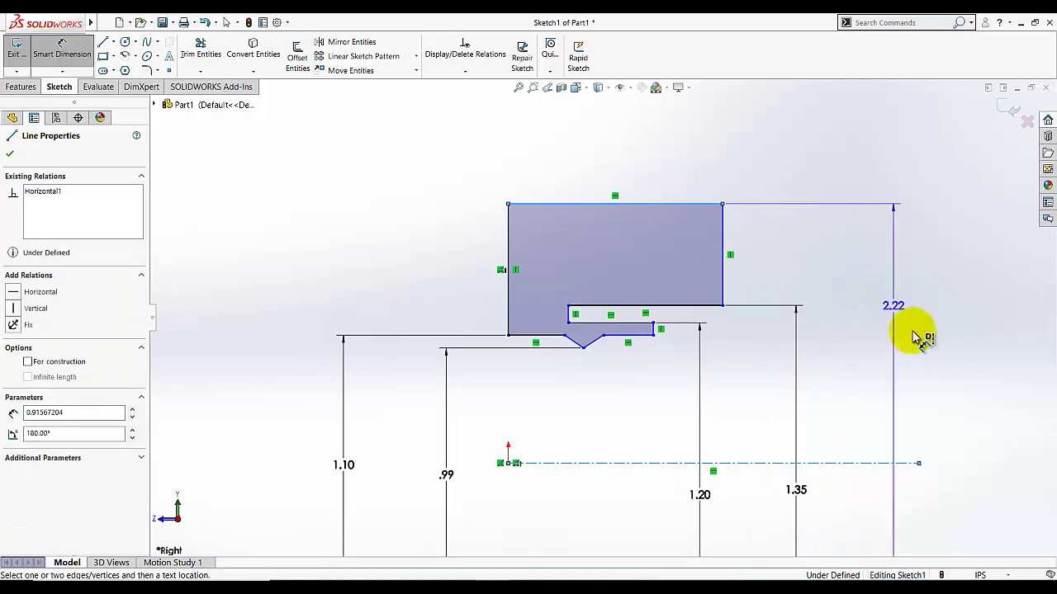
click(945, 367)
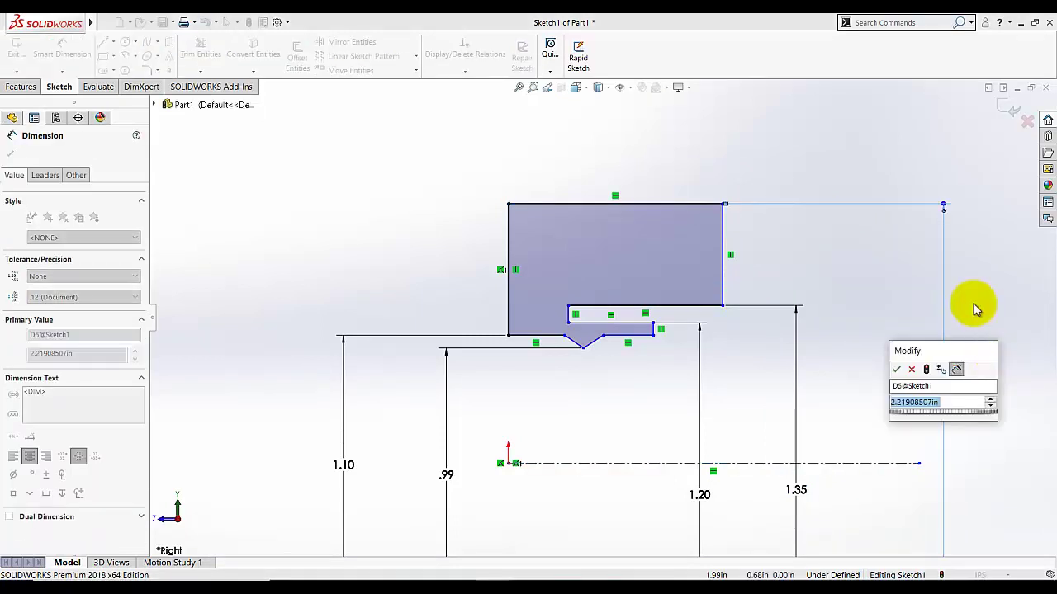
text(1.5)
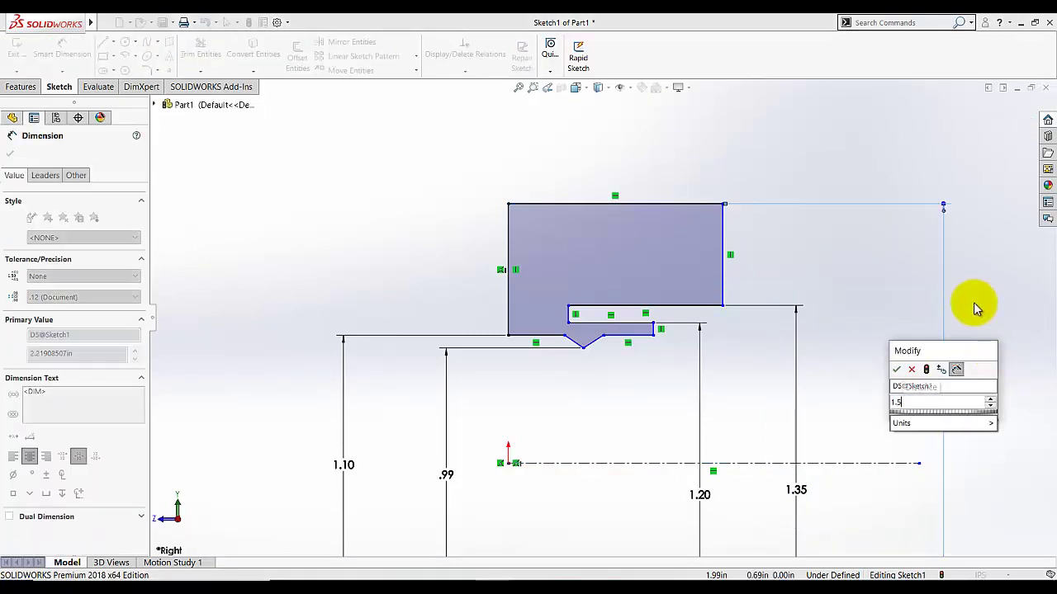
key(Return)
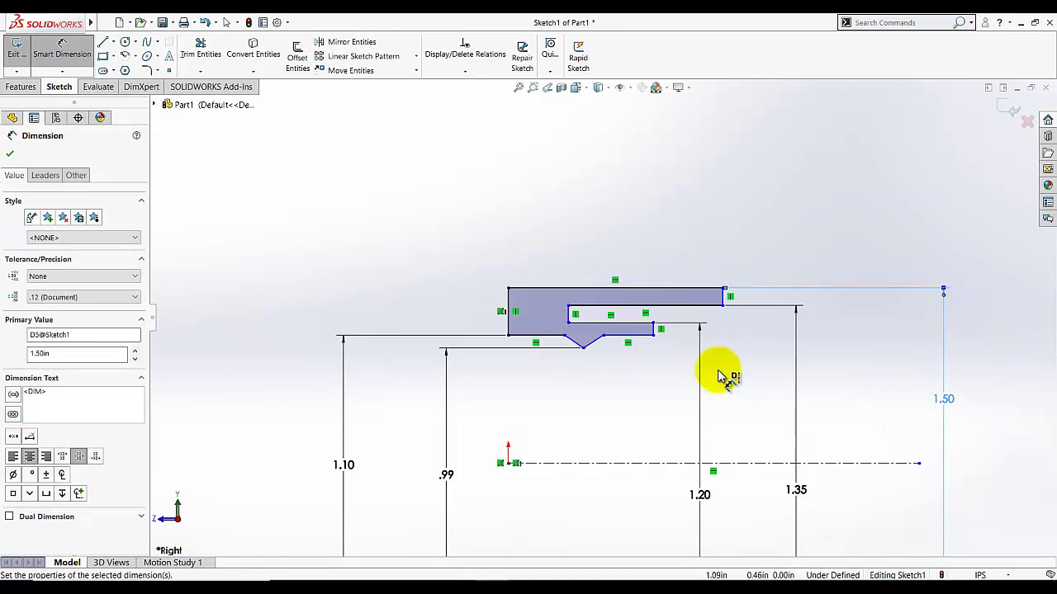
click(585, 311)
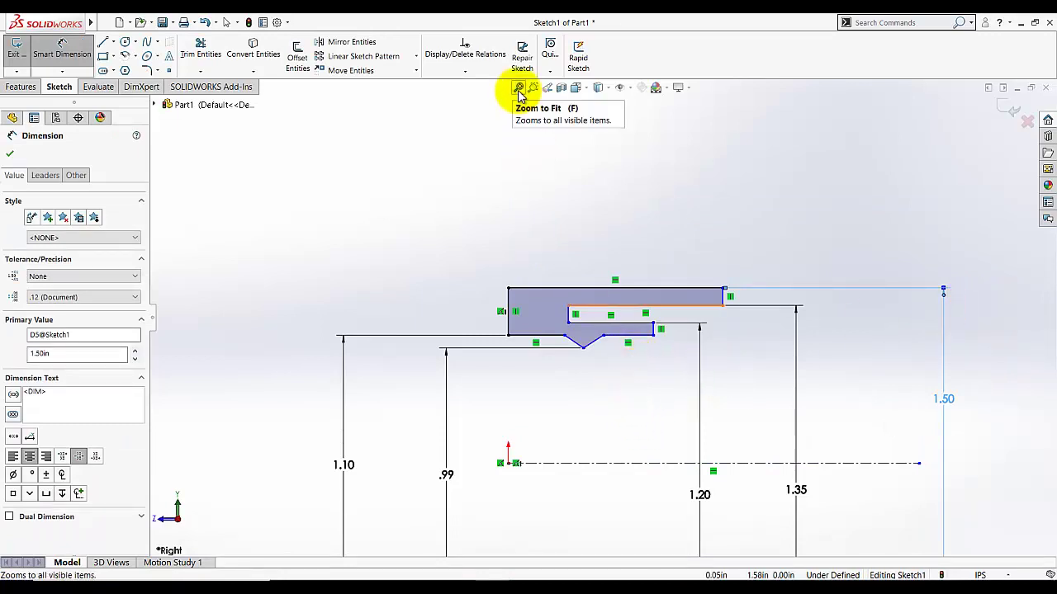
click(518, 89)
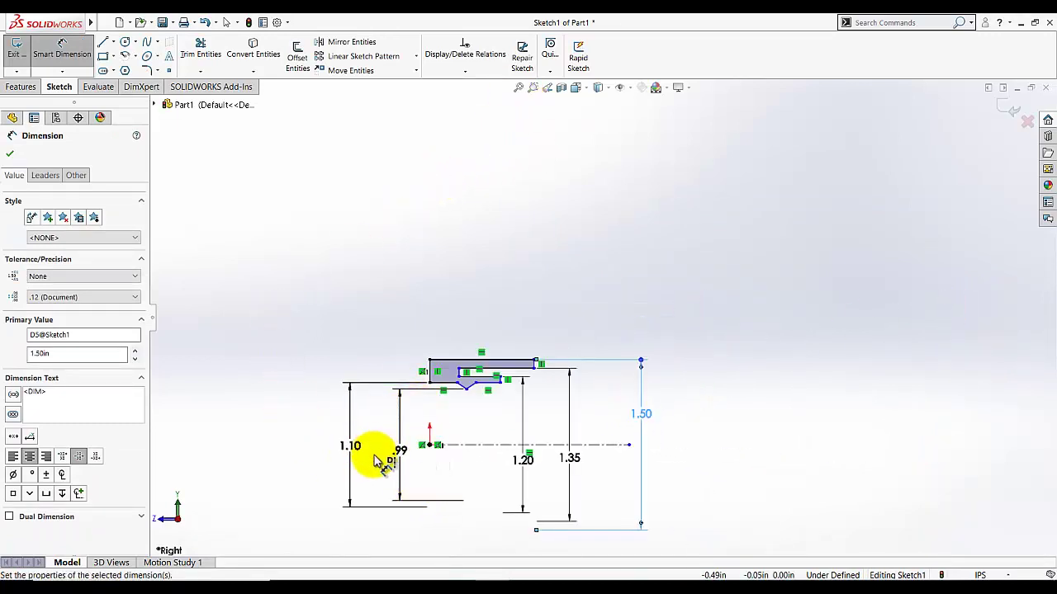
scroll(450, 376, down, 3)
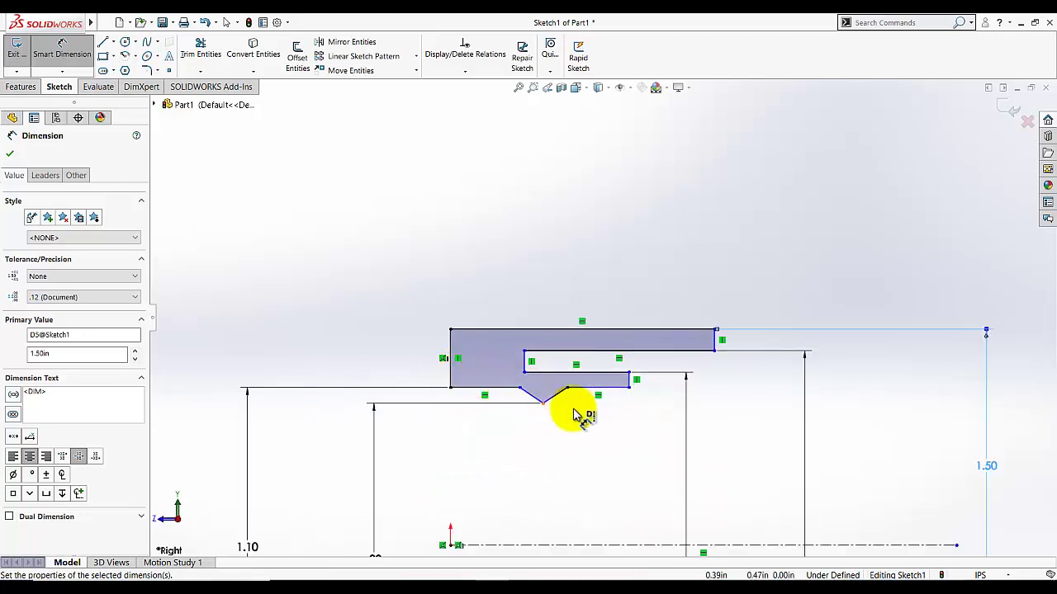
scroll(593, 369, down, 4)
scroll(603, 364, up, 1)
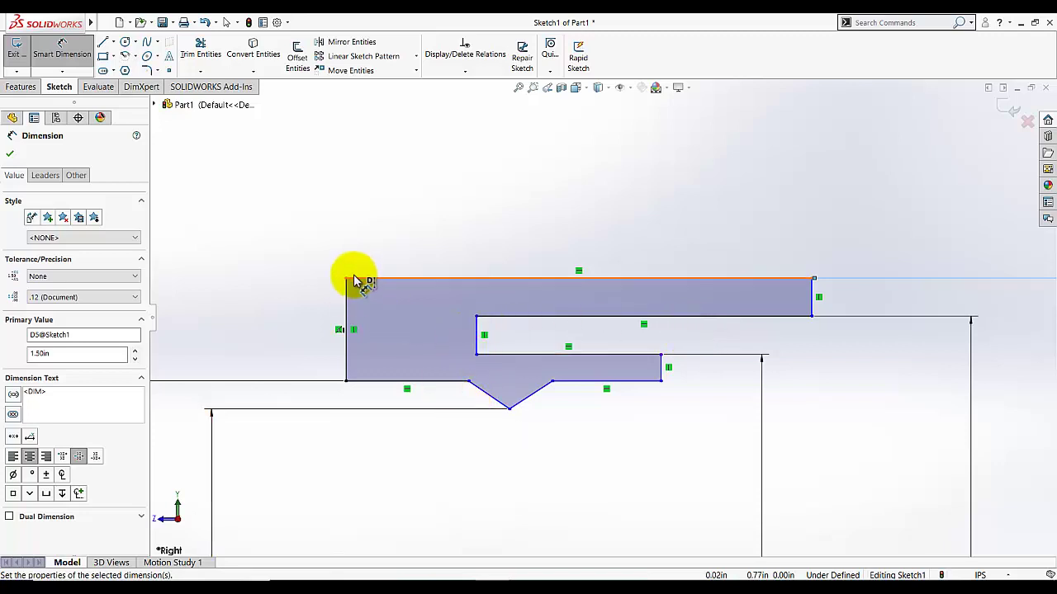
Step: Set the profile's top width between its left and right edges to .24
click(347, 304)
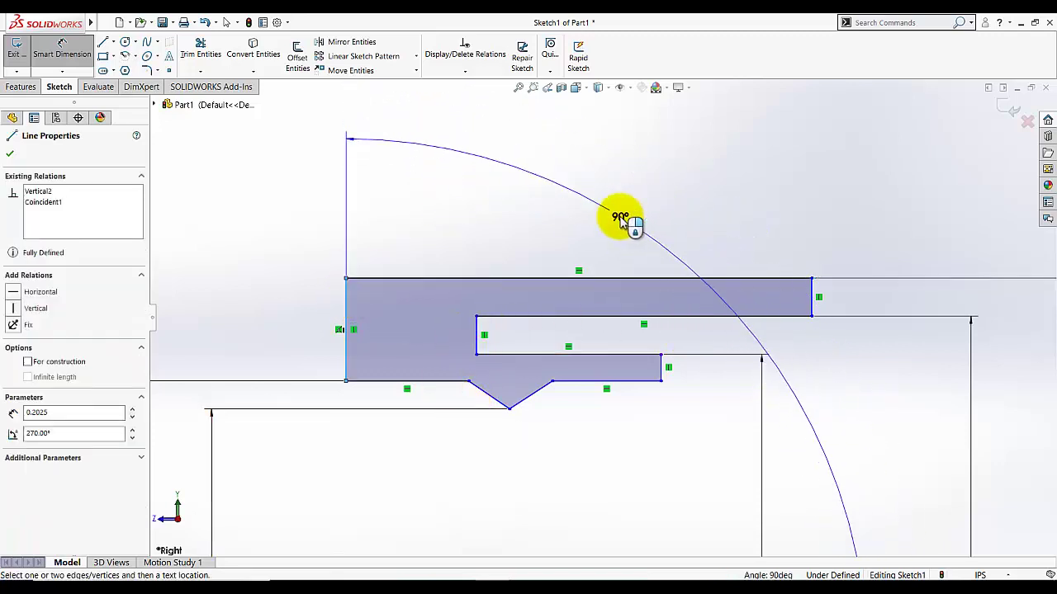
key(Escape)
key(Escape)
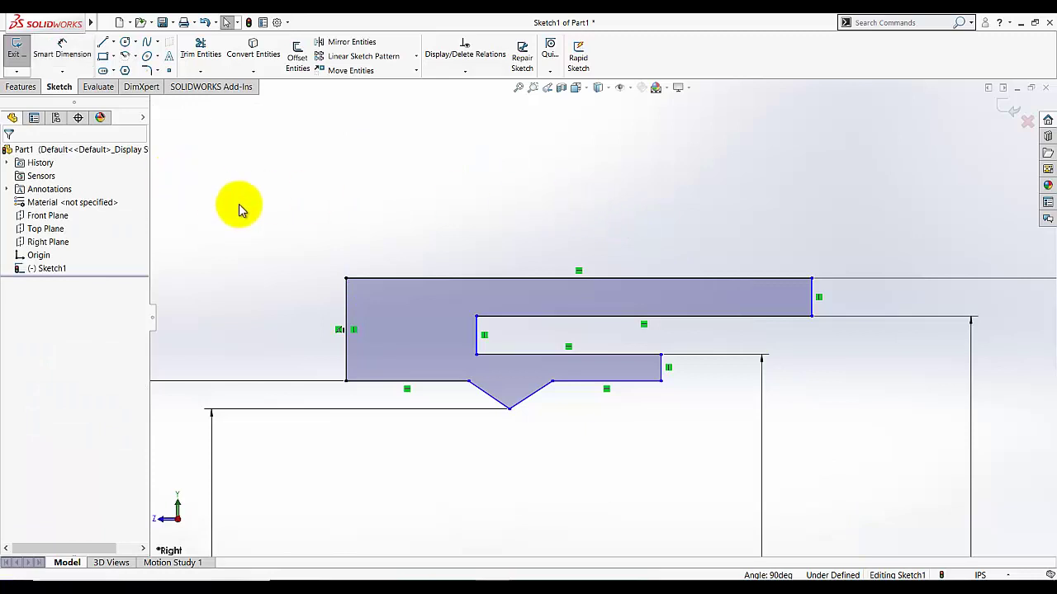
click(66, 48)
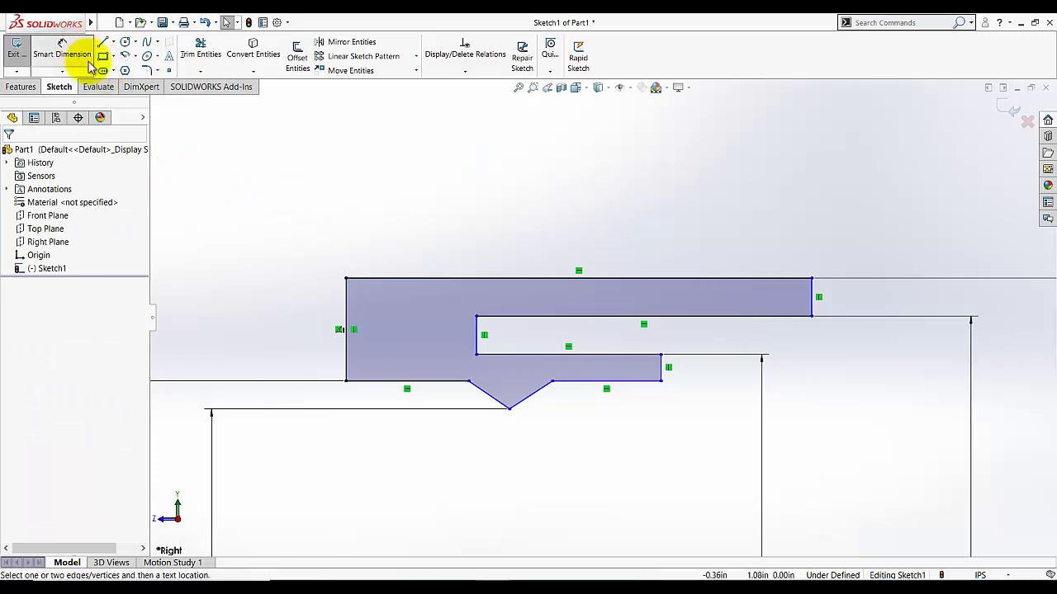
click(347, 302)
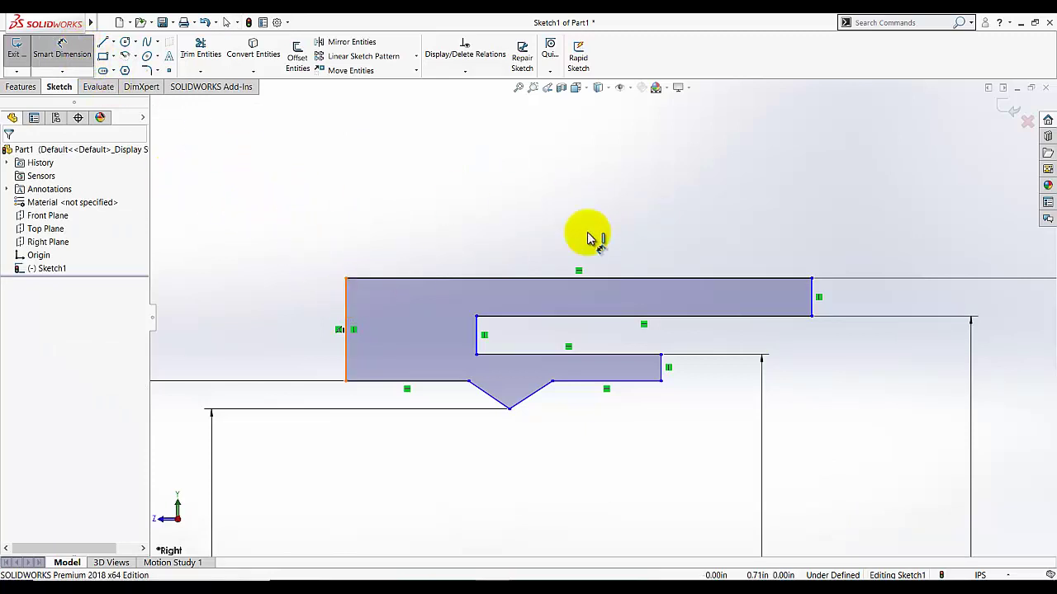
click(813, 295)
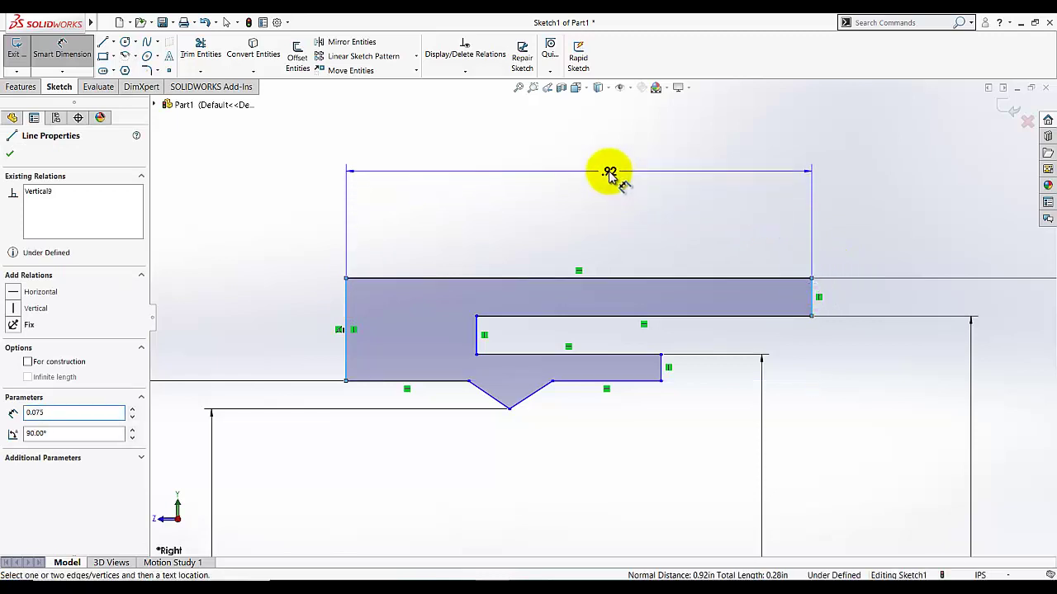
click(609, 173)
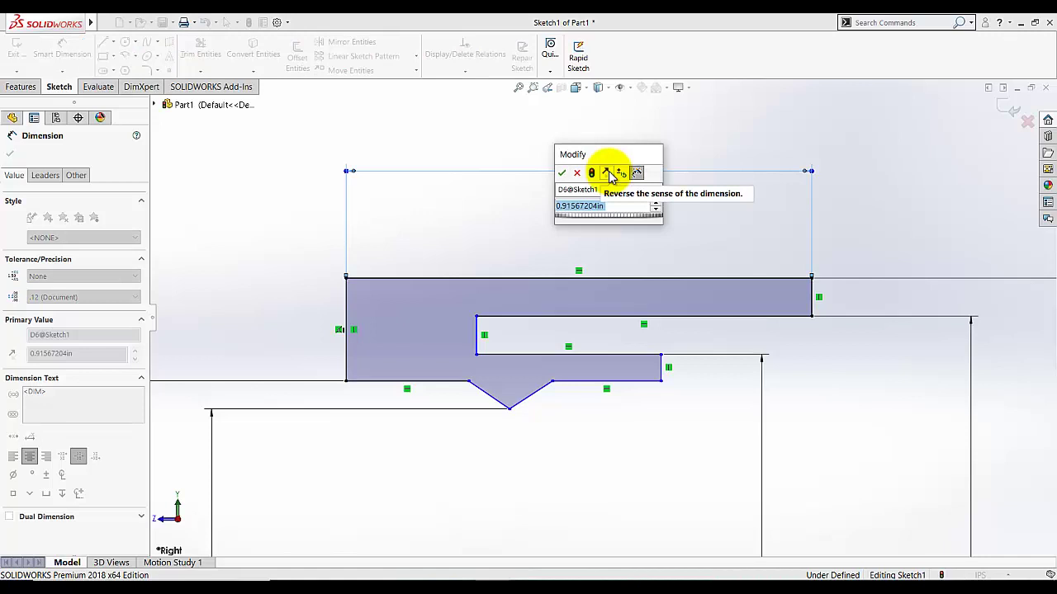
text(.24)
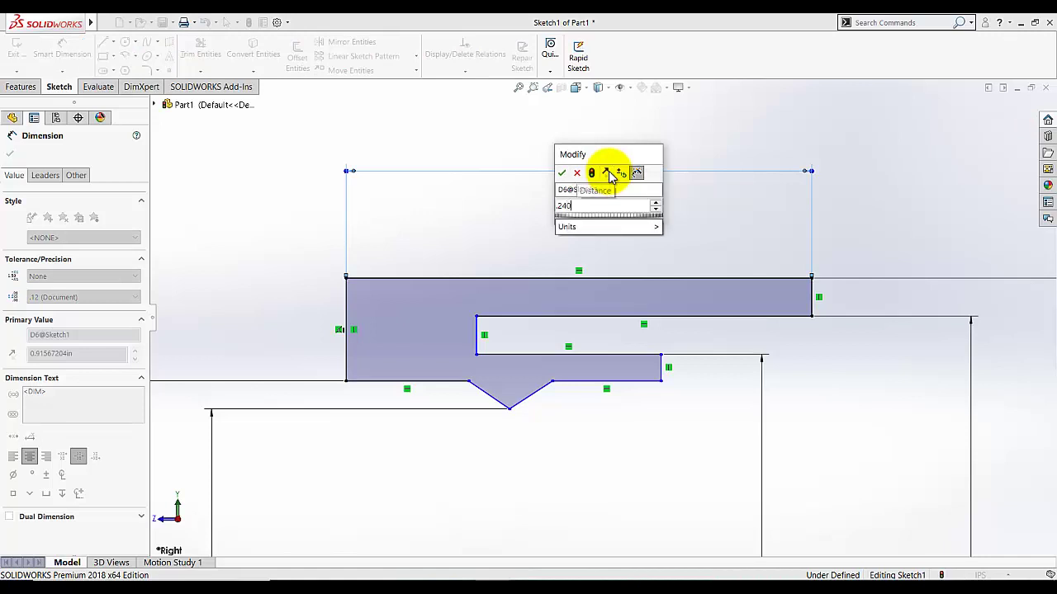
key(Return)
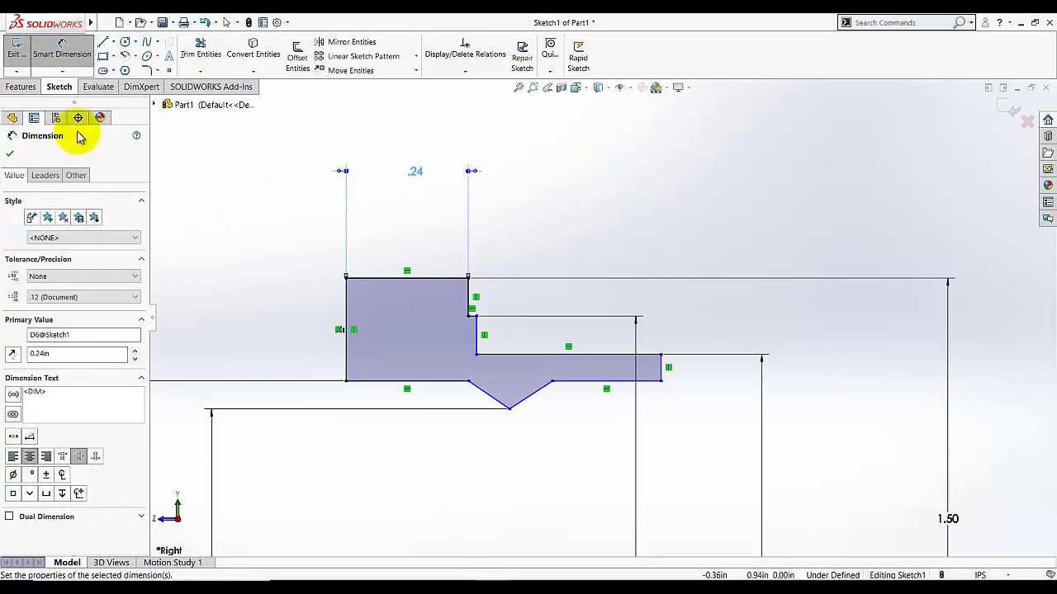
click(64, 69)
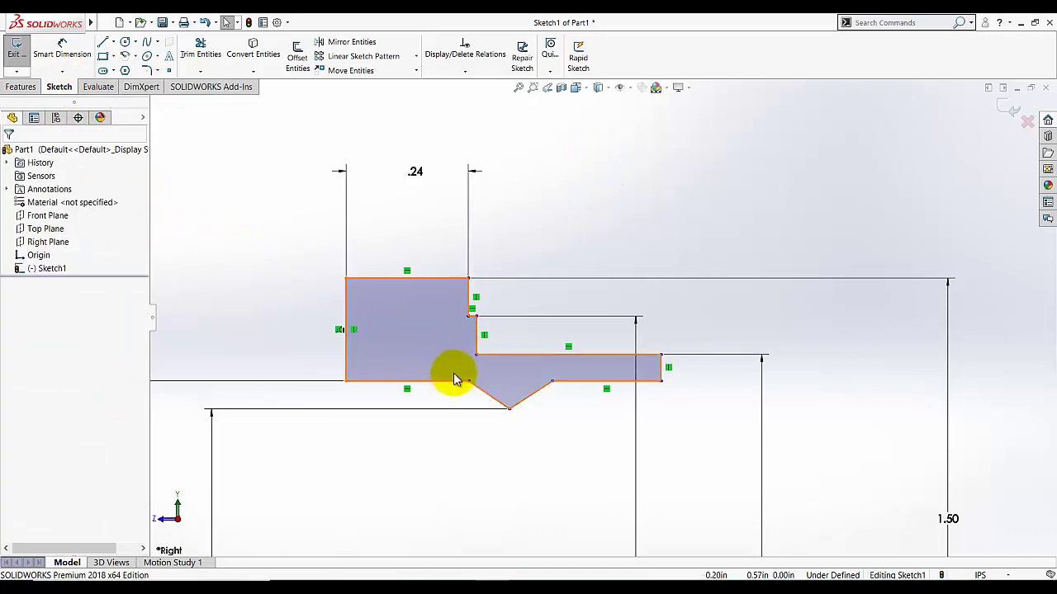
Step: Drag the bottom vertices and lower bar's right edge leftward to form a small V-notch
drag(467, 380, 375, 380)
drag(551, 383, 450, 377)
drag(493, 408, 407, 409)
click(450, 440)
drag(667, 365, 477, 369)
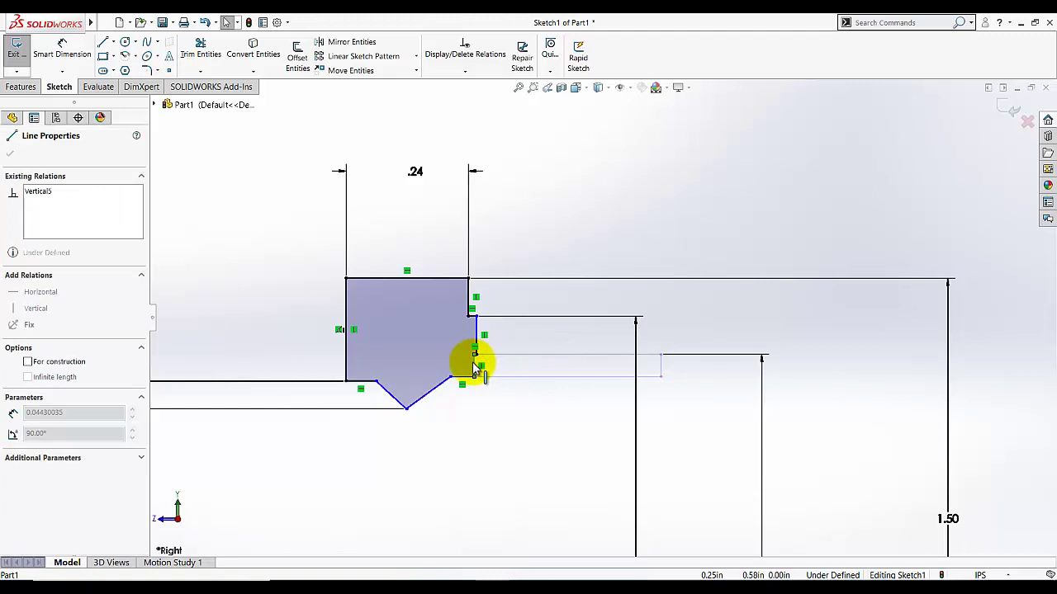
drag(467, 368, 427, 348)
click(500, 429)
Step: Shift the notch points and lower step edge left, then start dimensioning the left edge
scroll(420, 419, down, 3)
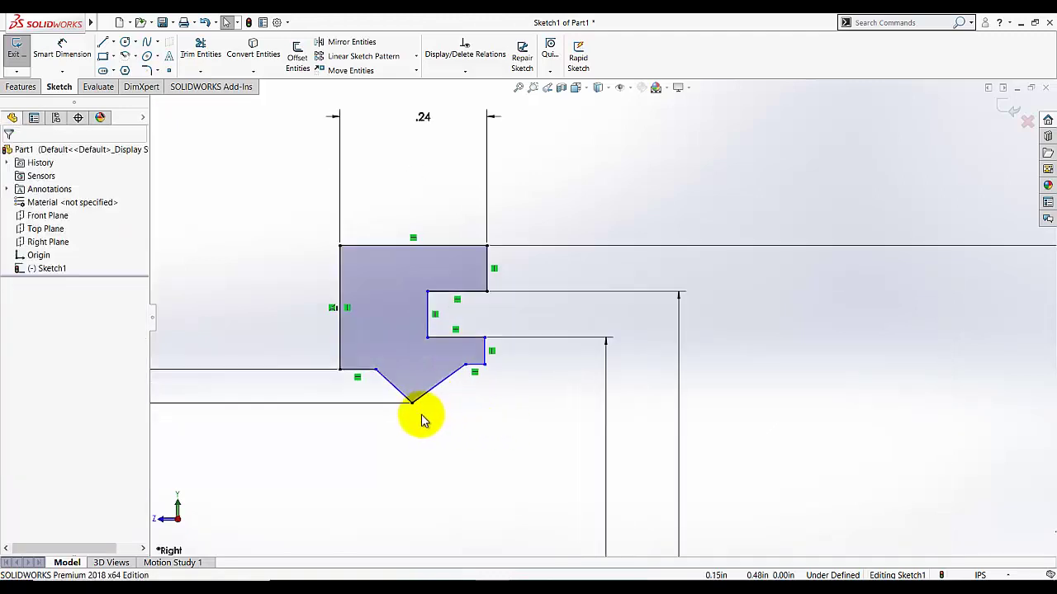
drag(418, 396, 393, 396)
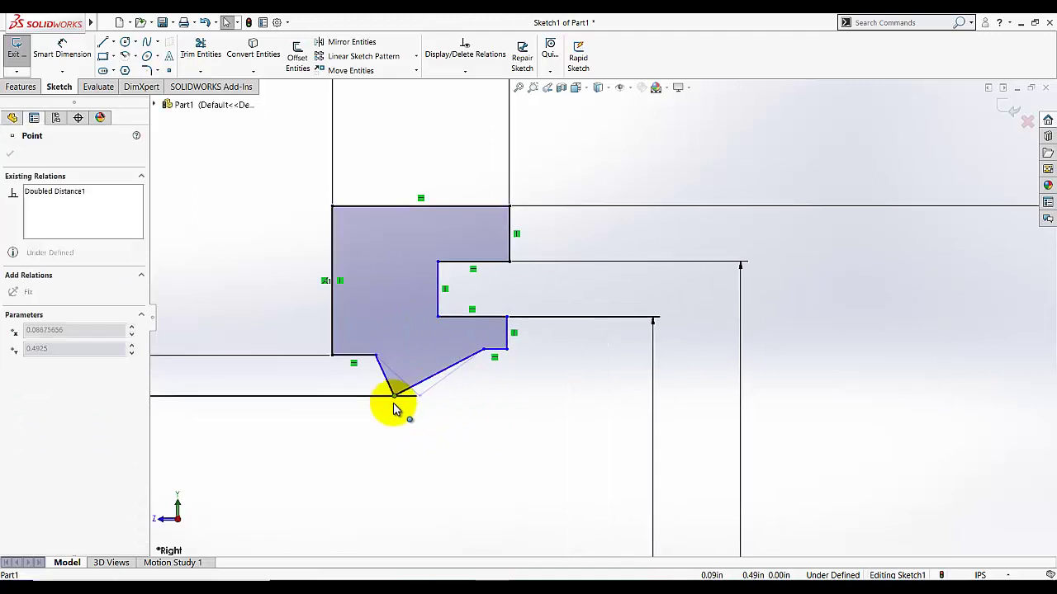
click(514, 417)
mouse_move(484, 350)
mouse_down()
mouse_move(425, 350)
mouse_move(419, 360)
mouse_up()
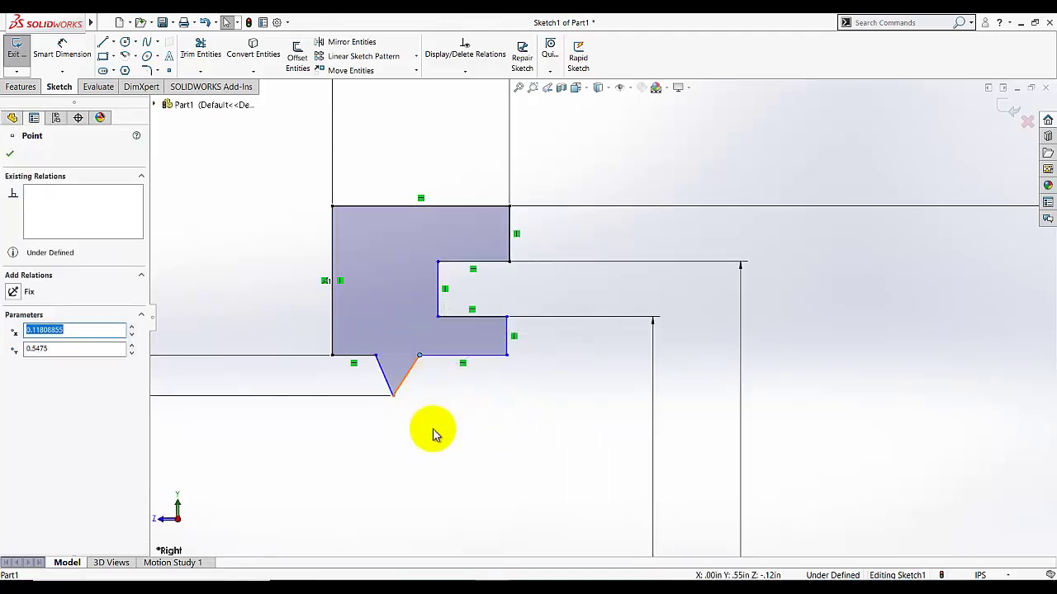
click(435, 427)
scroll(434, 429, up, 2)
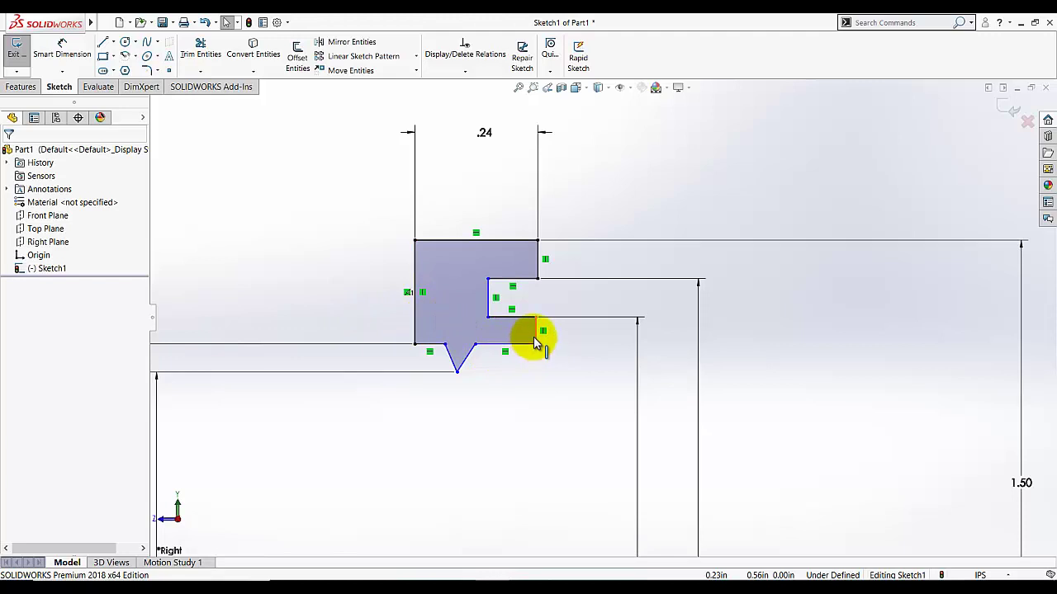
drag(533, 341, 507, 330)
click(543, 406)
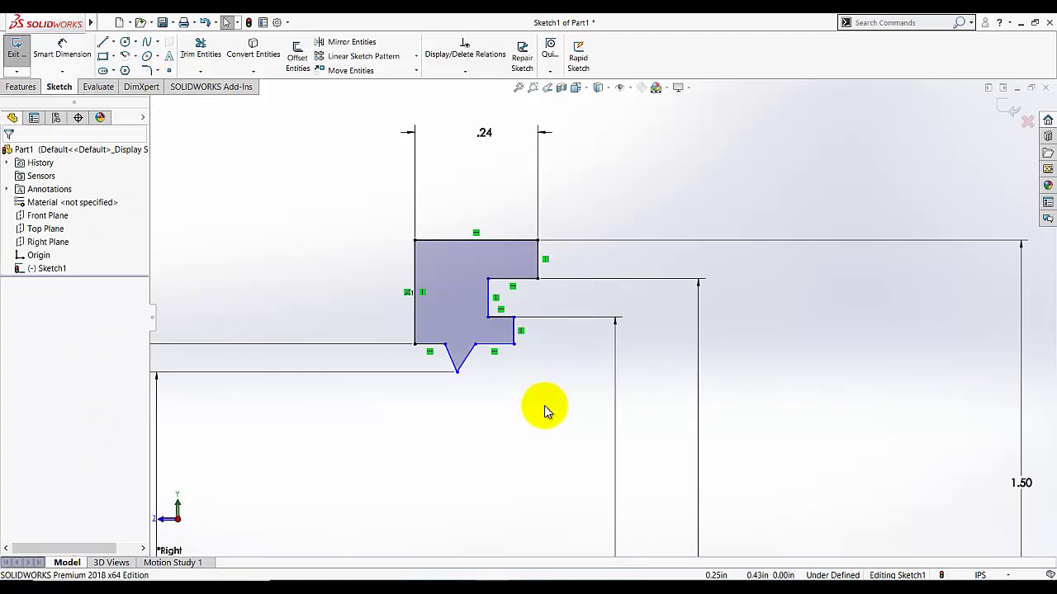
click(78, 54)
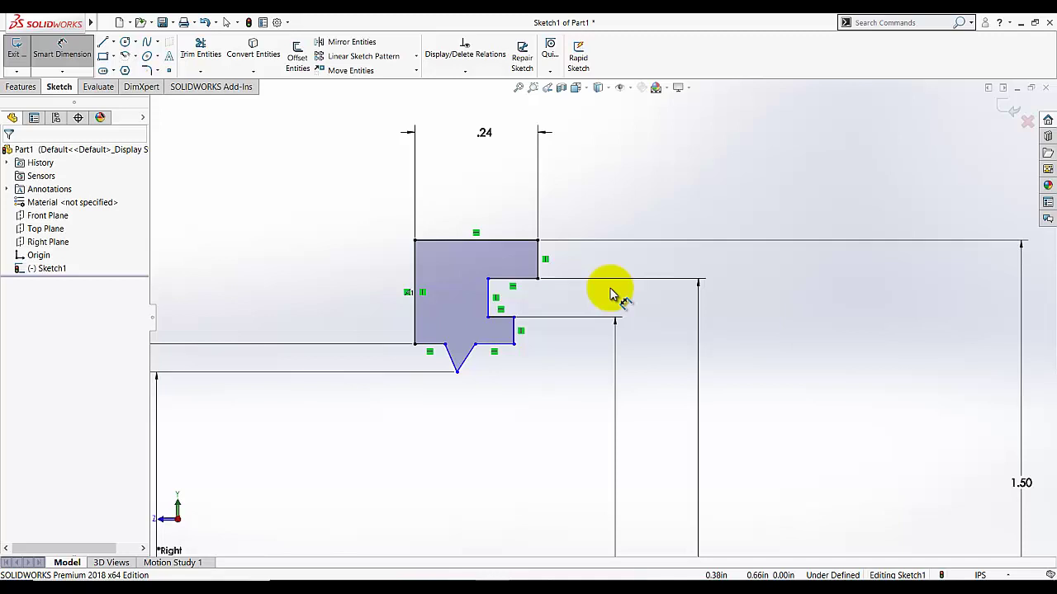
click(414, 280)
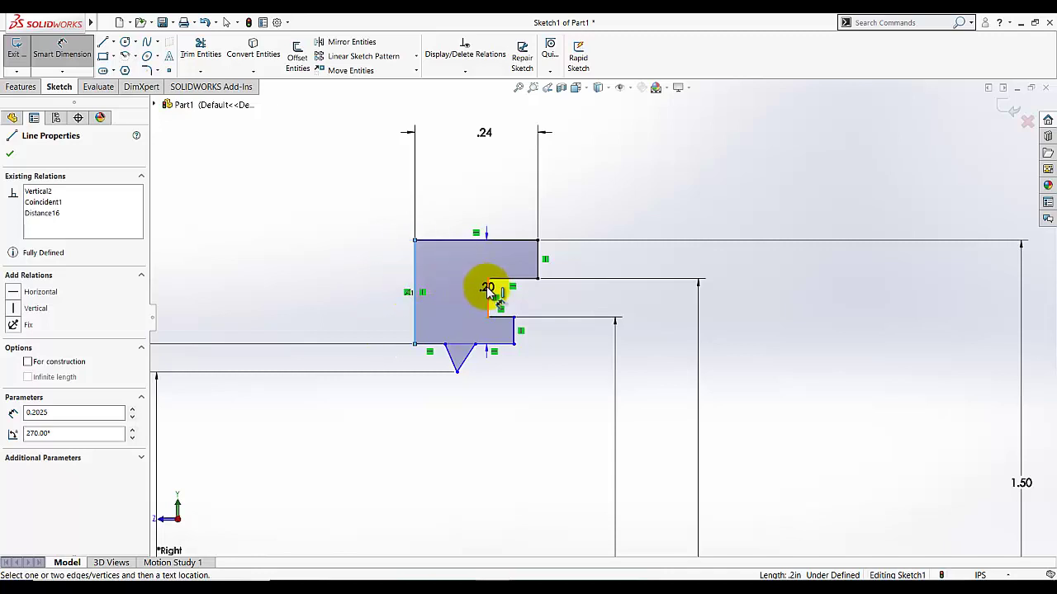
Step: Add a .08 in horizontal dimension from the profile's left edge to the inner step edge
click(488, 289)
click(446, 293)
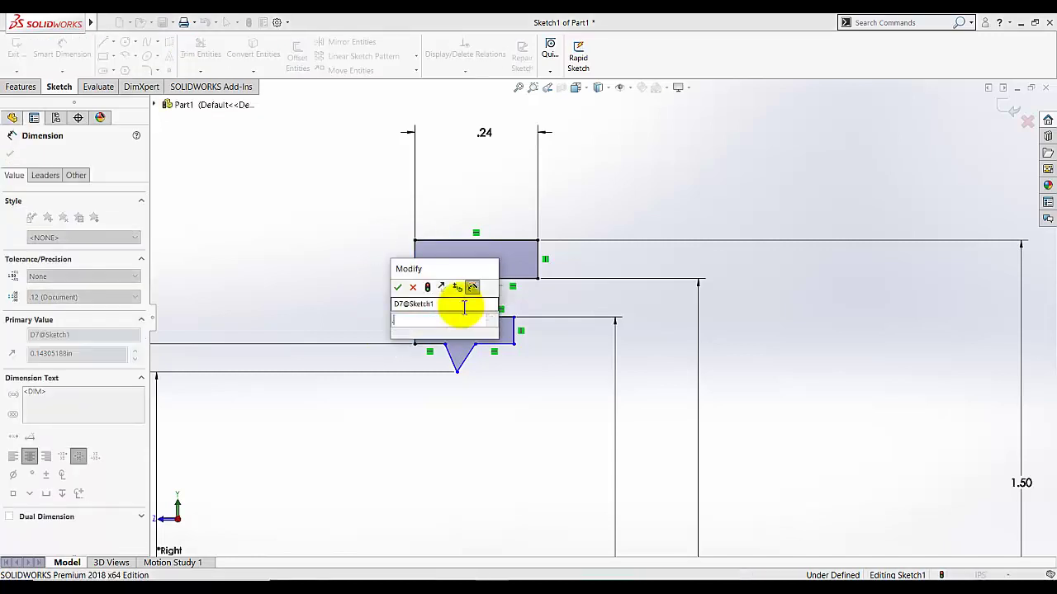
text(.08)
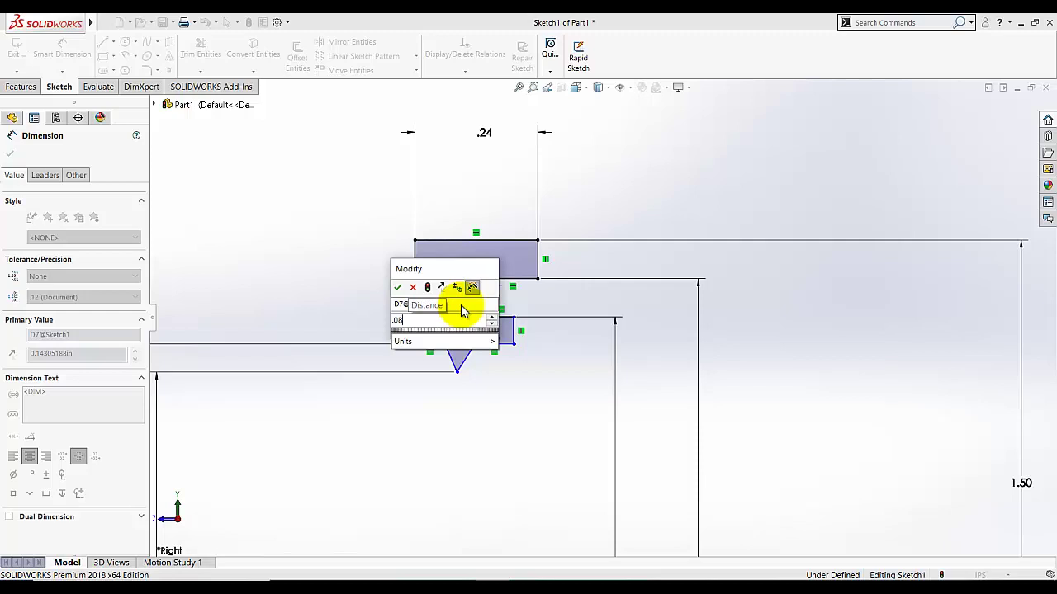
key(Return)
scroll(540, 343, down, 3)
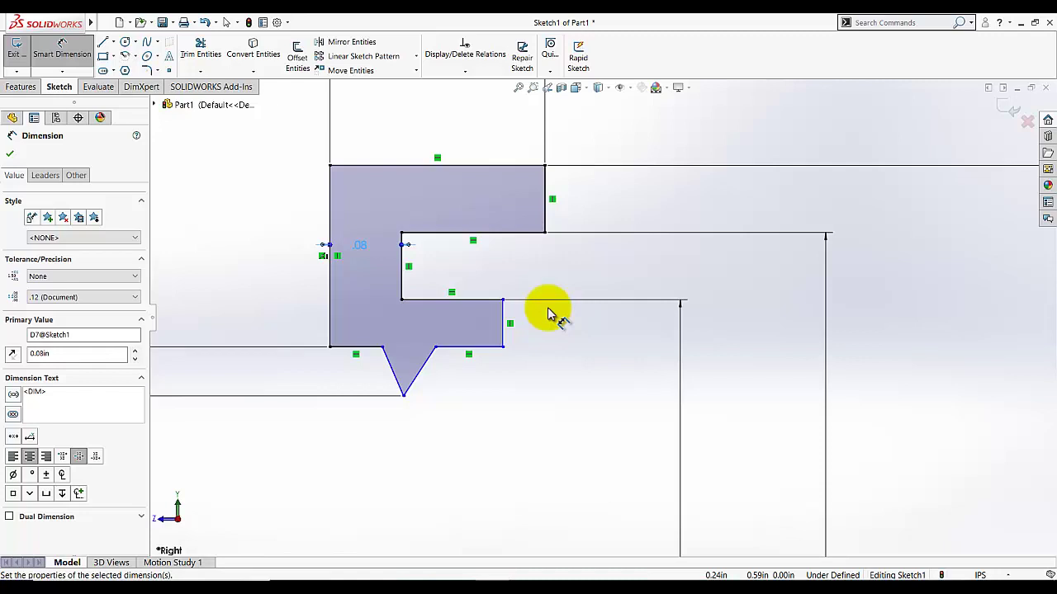
scroll(541, 375, up, 5)
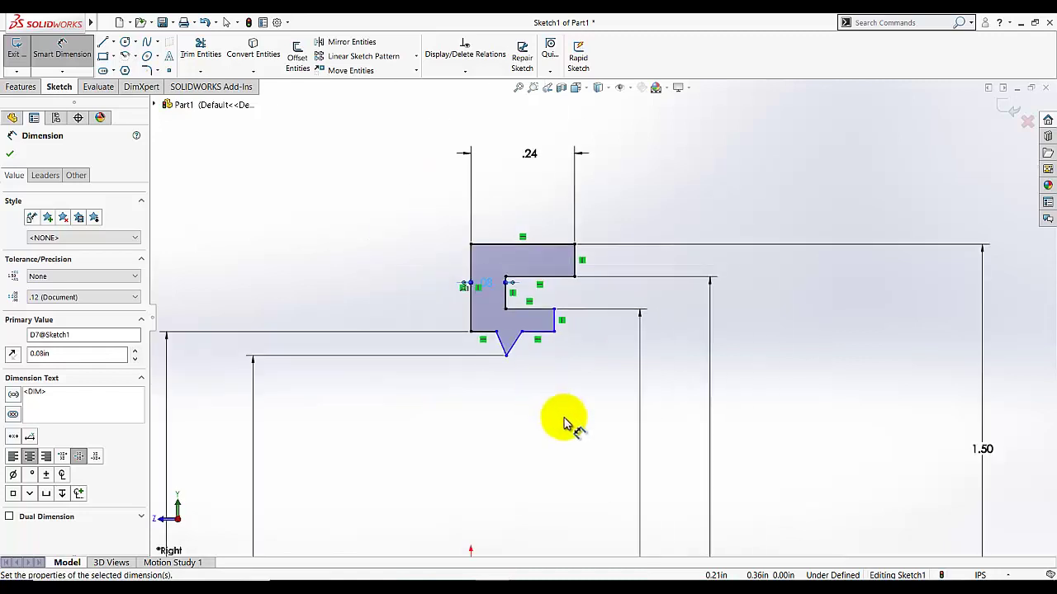
Step: Add a Vertical relation between the profile's lower-left vertex and the sketch origin
click(62, 46)
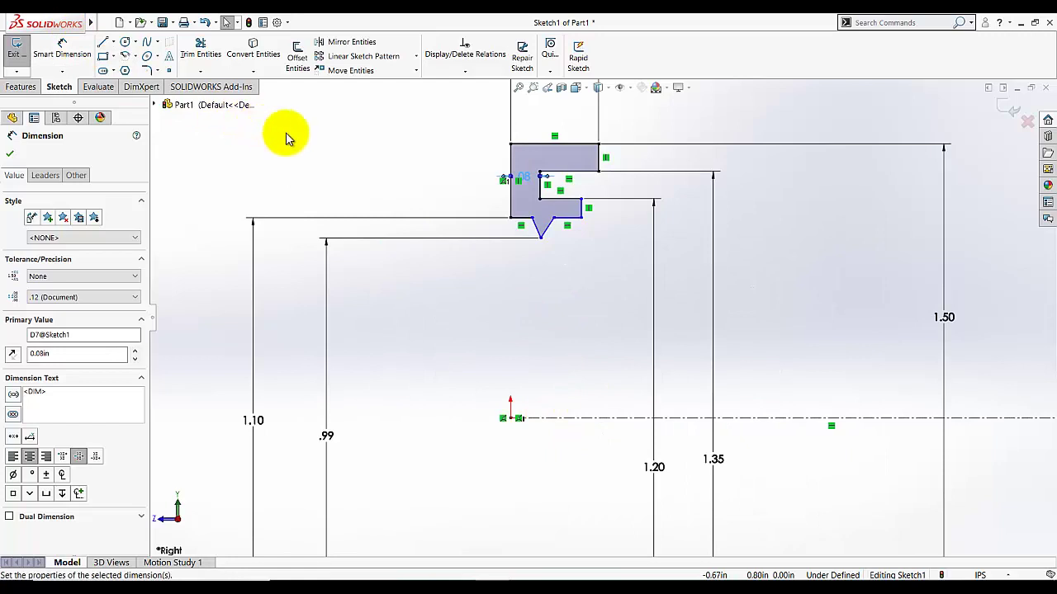
click(440, 70)
click(441, 96)
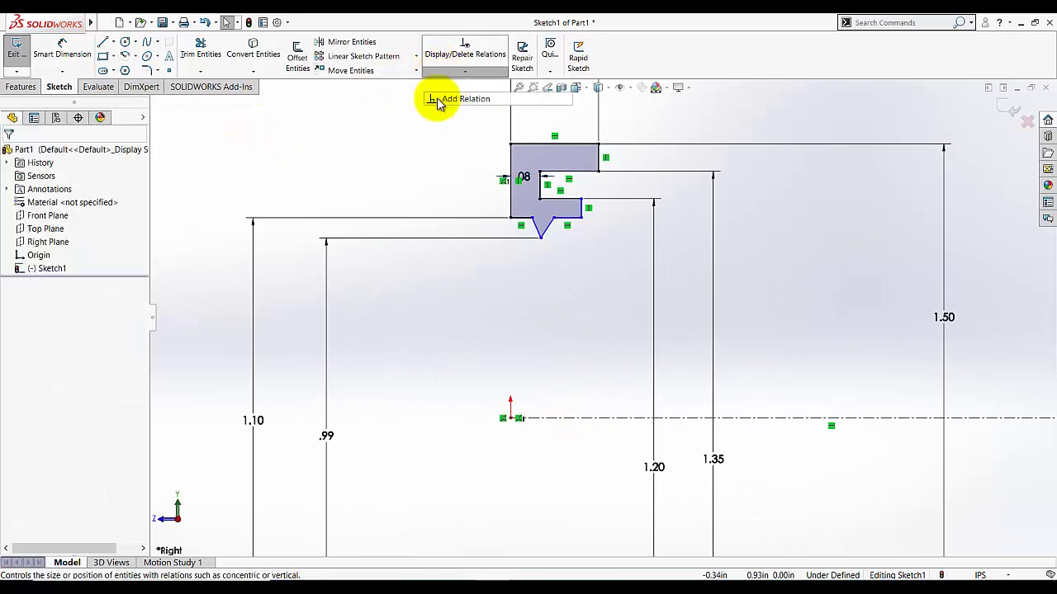
click(511, 219)
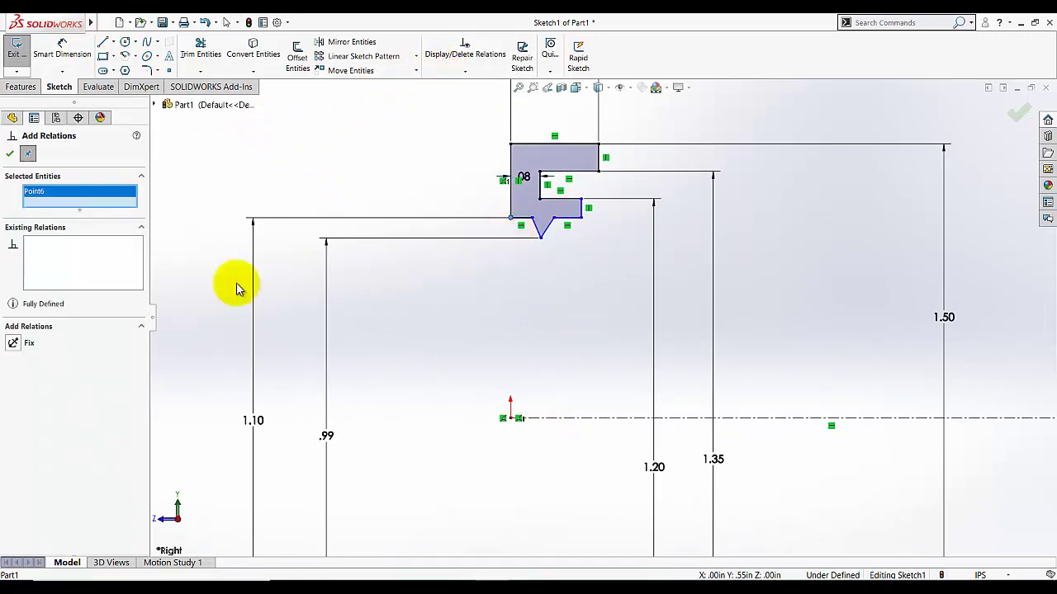
click(511, 418)
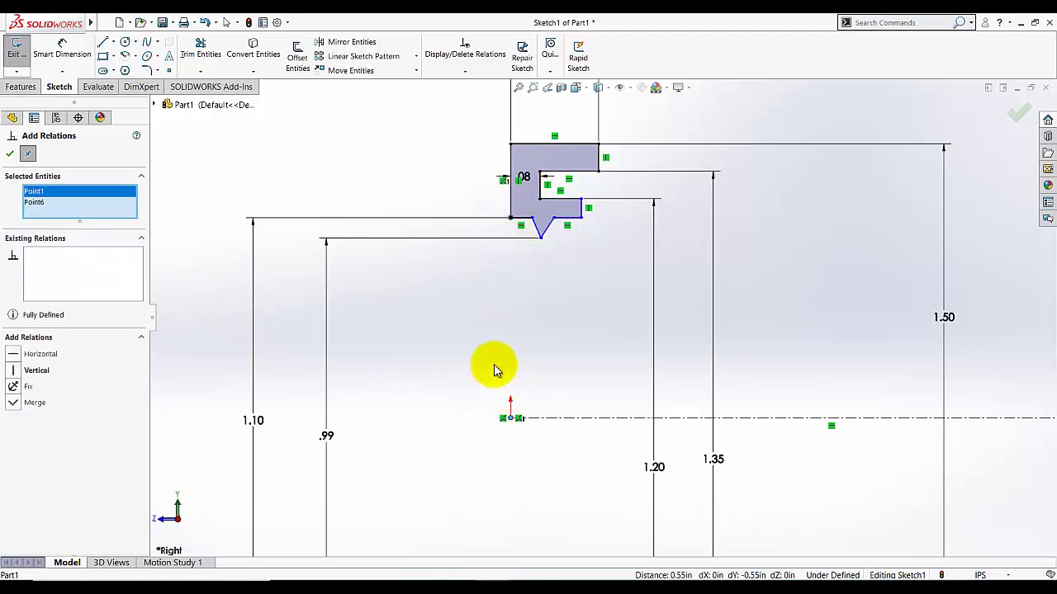
click(15, 372)
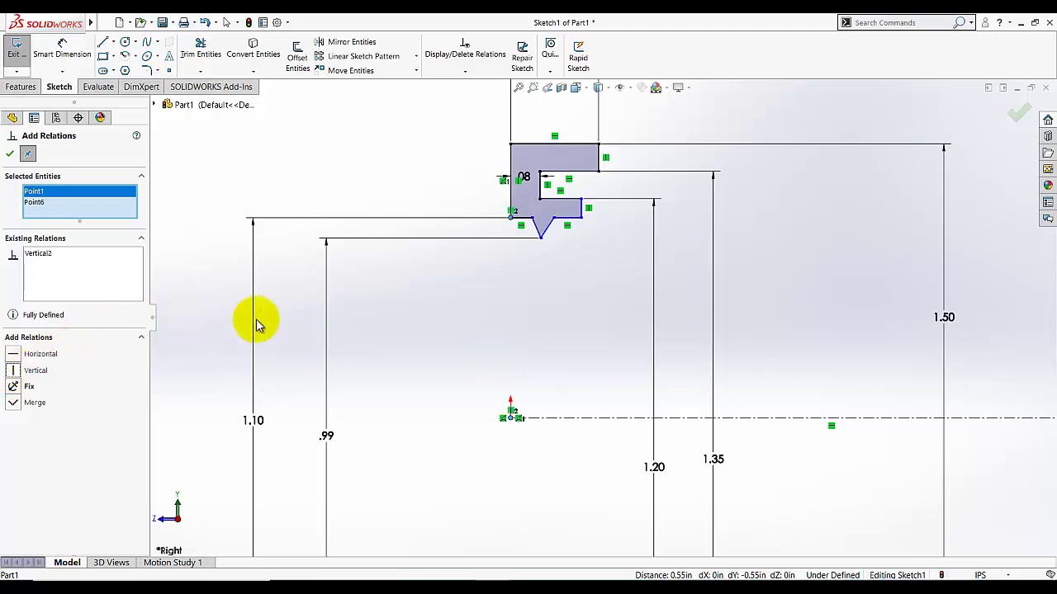
click(9, 155)
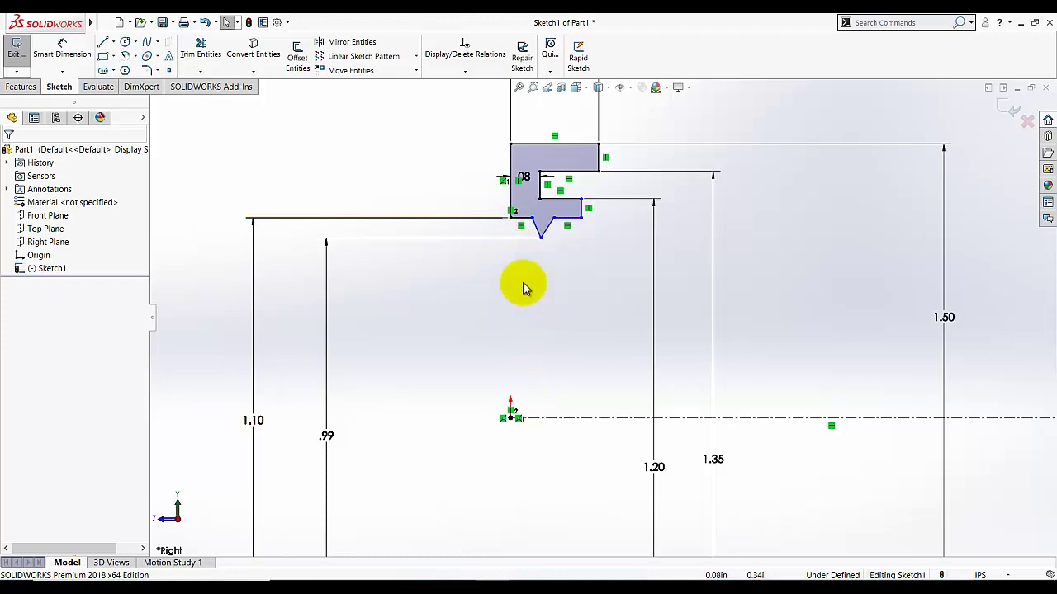
Step: Drag the bottom-right edge beside the V notch slightly lower and to the left
click(511, 186)
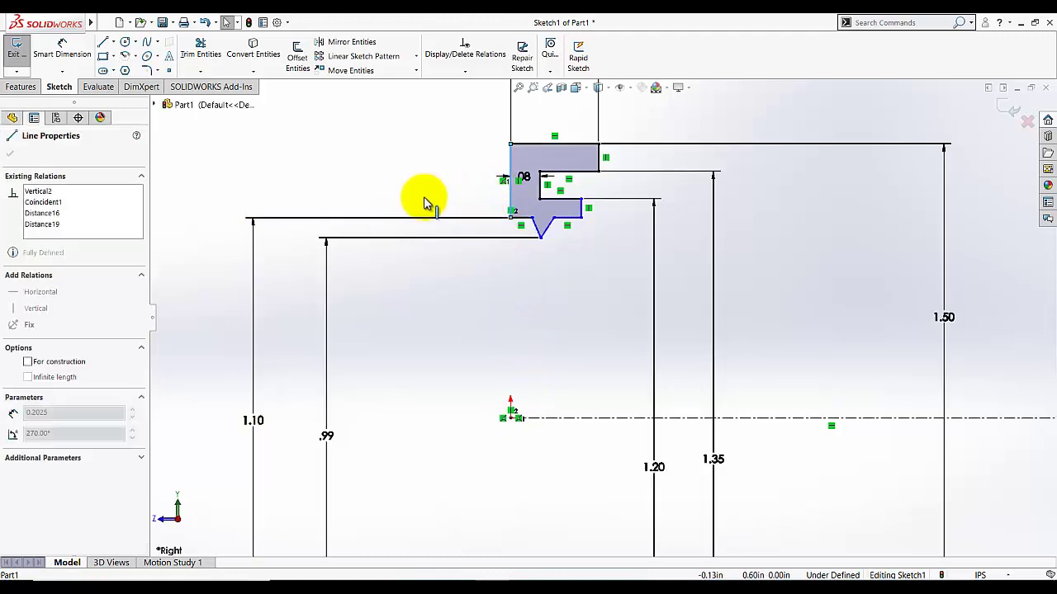
click(505, 299)
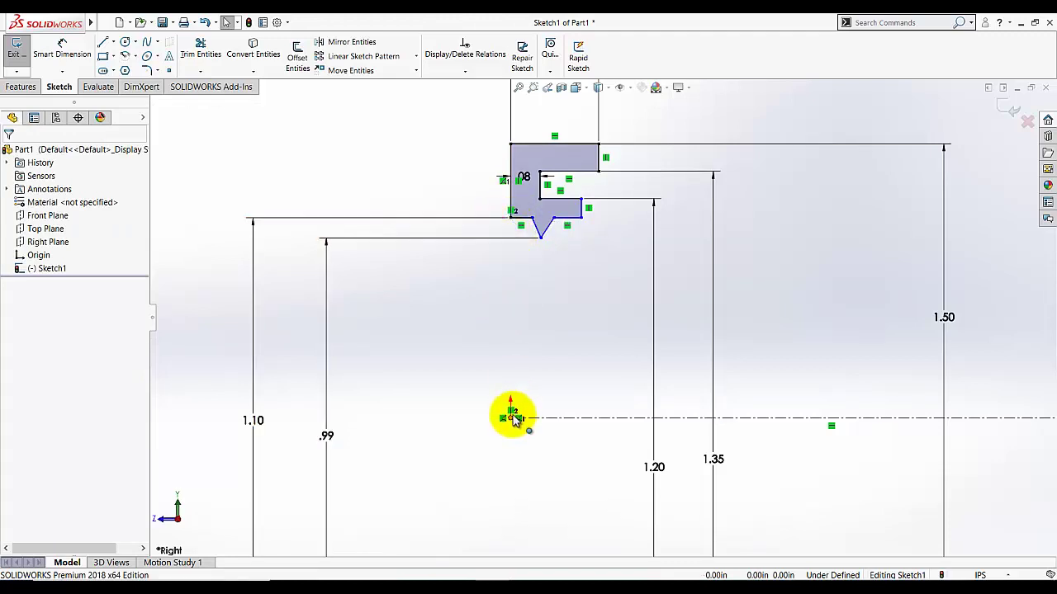
scroll(609, 170, down, 3)
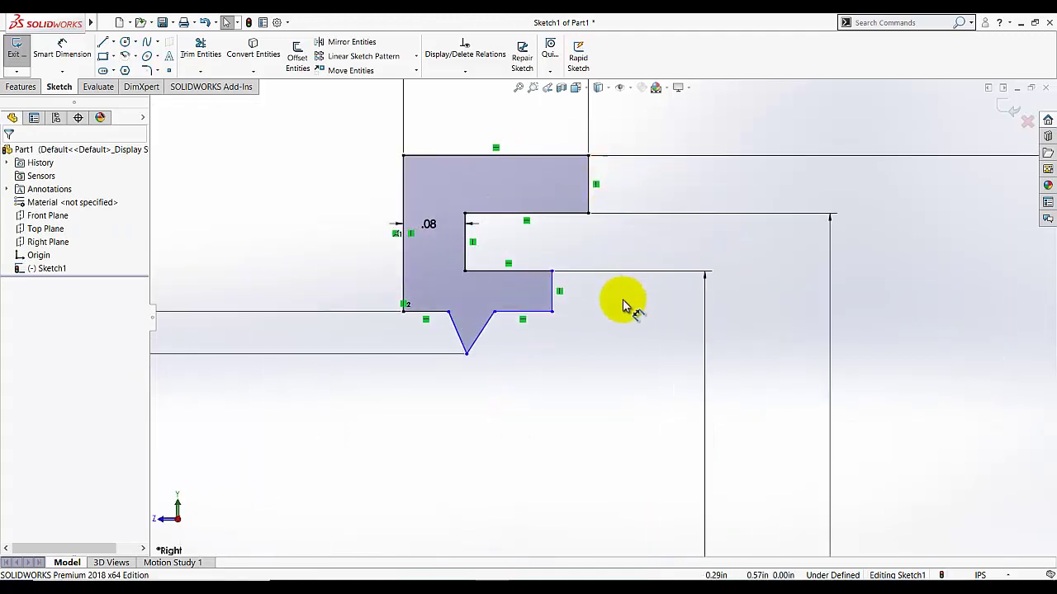
mouse_move(516, 314)
mouse_down()
mouse_move(514, 288)
mouse_move(507, 329)
mouse_move(507, 317)
mouse_up()
click(512, 356)
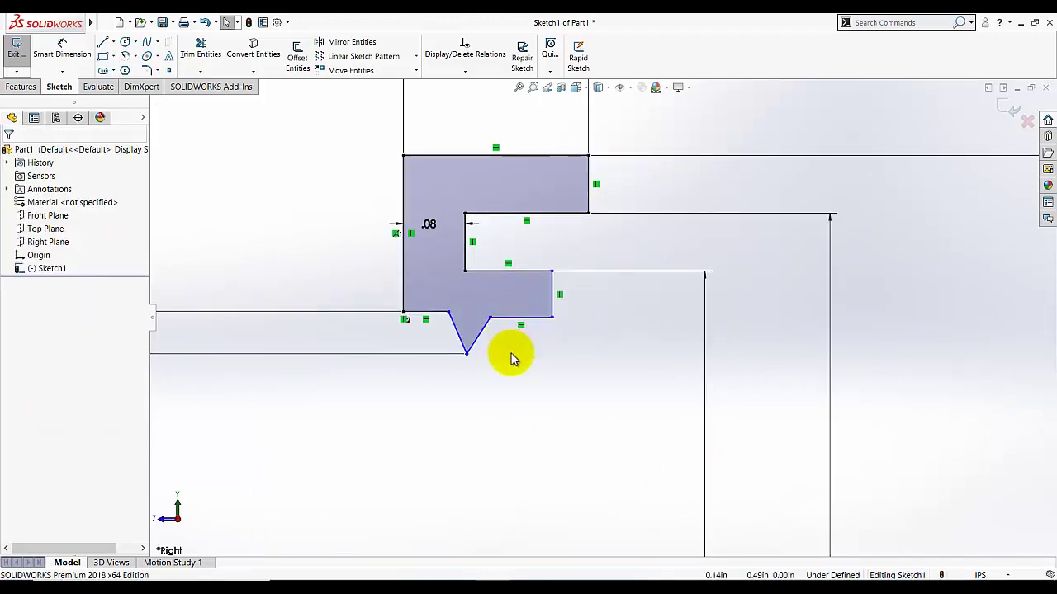
Step: Inspect the notch's right endpoint and bottom-left edge, then start Add Relation
click(449, 316)
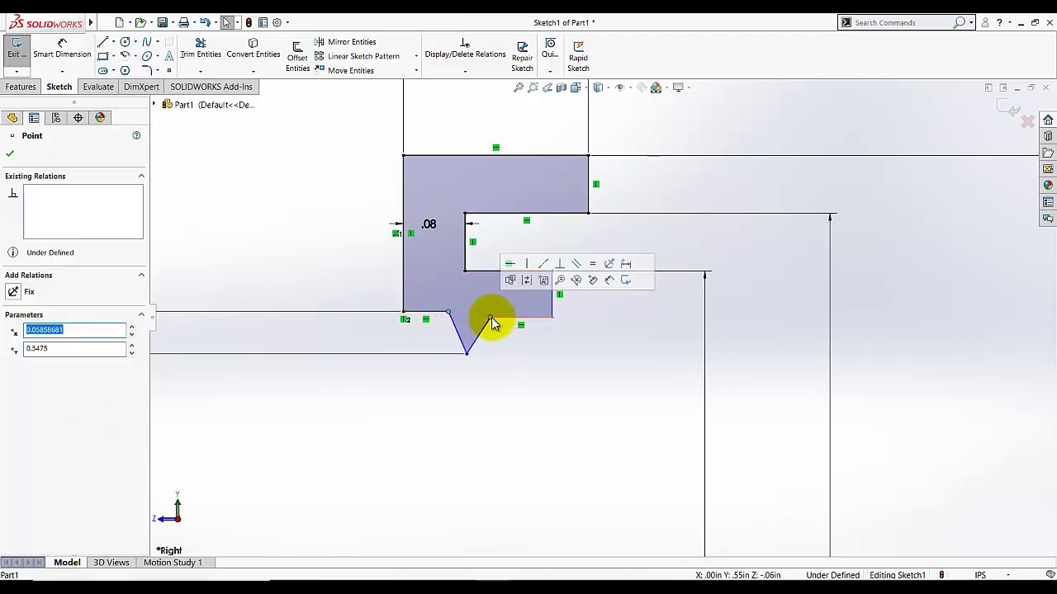
click(502, 363)
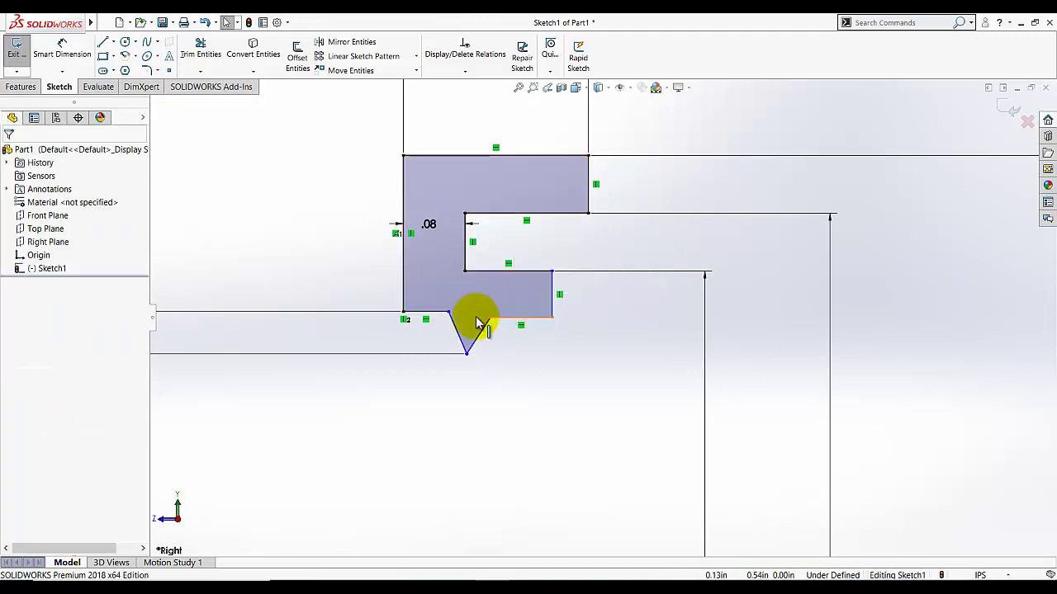
click(432, 313)
click(413, 325)
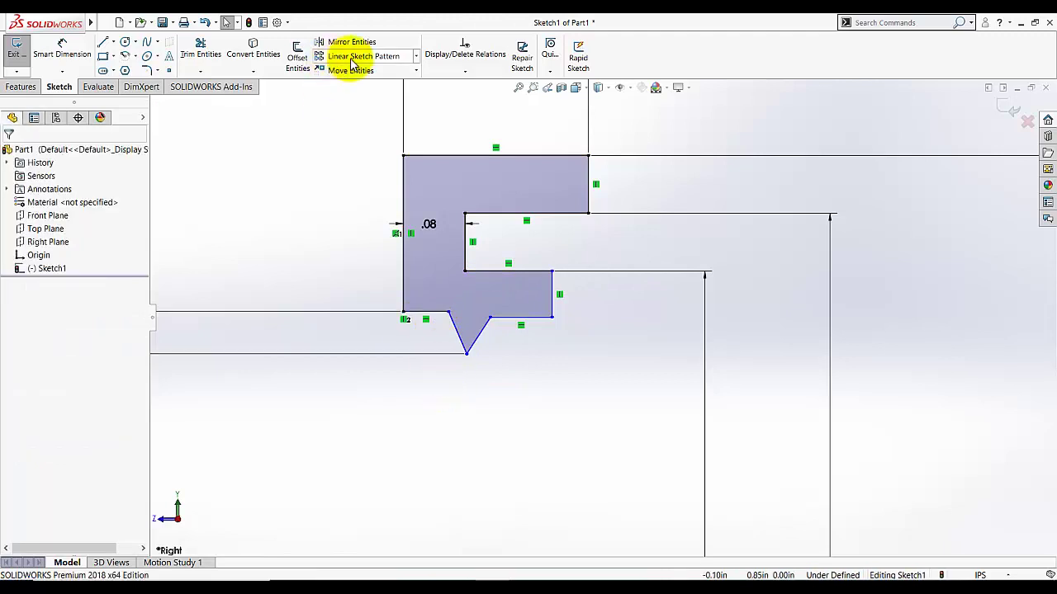
click(454, 72)
click(451, 98)
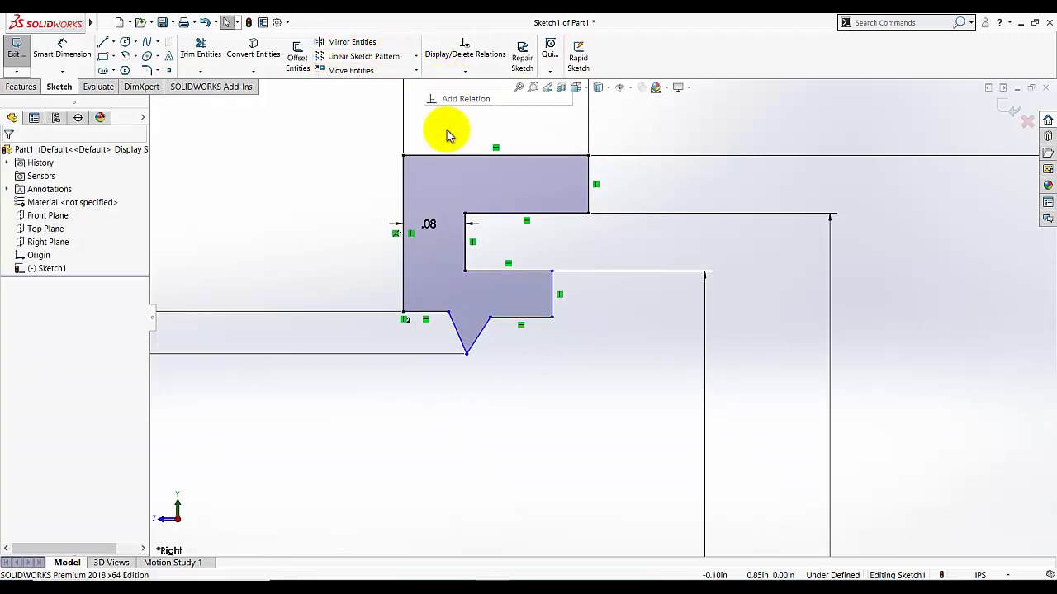
Step: Apply a Collinear relation to the bottom-left and bottom-right edges beside the V notch
click(432, 312)
click(499, 321)
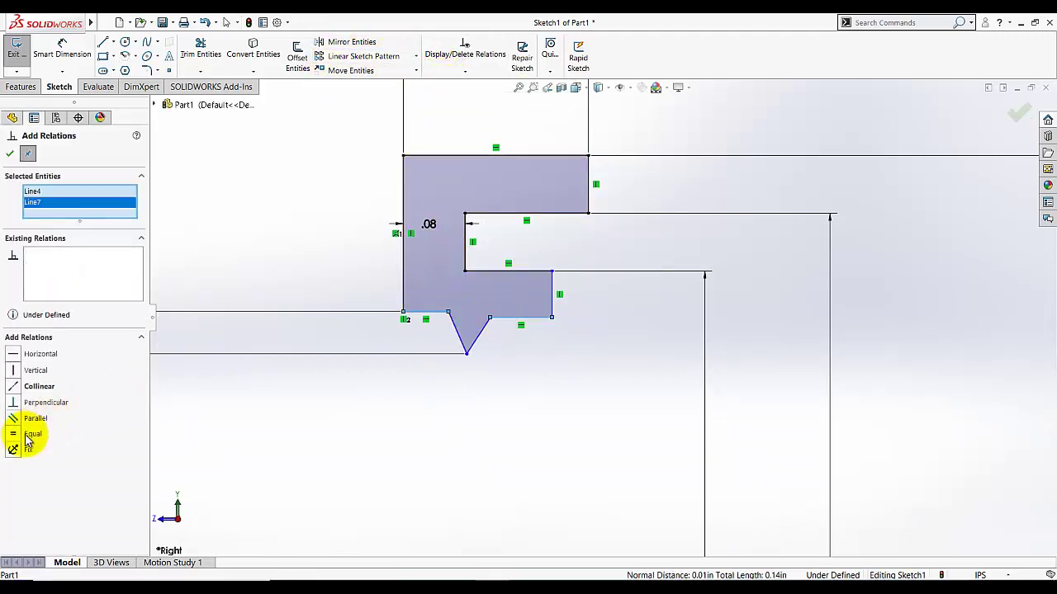
click(18, 388)
click(10, 155)
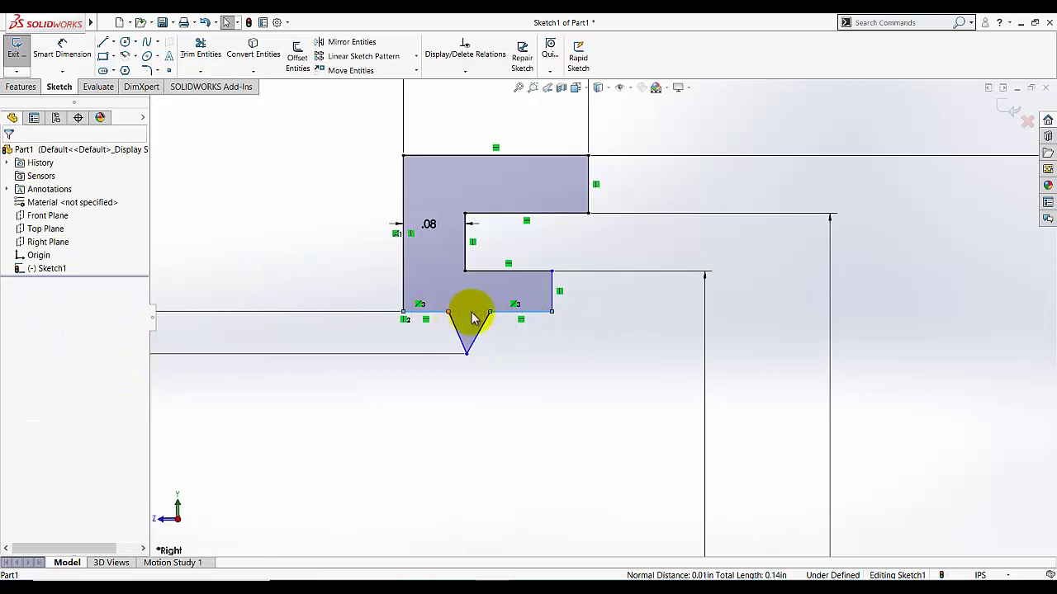
click(545, 386)
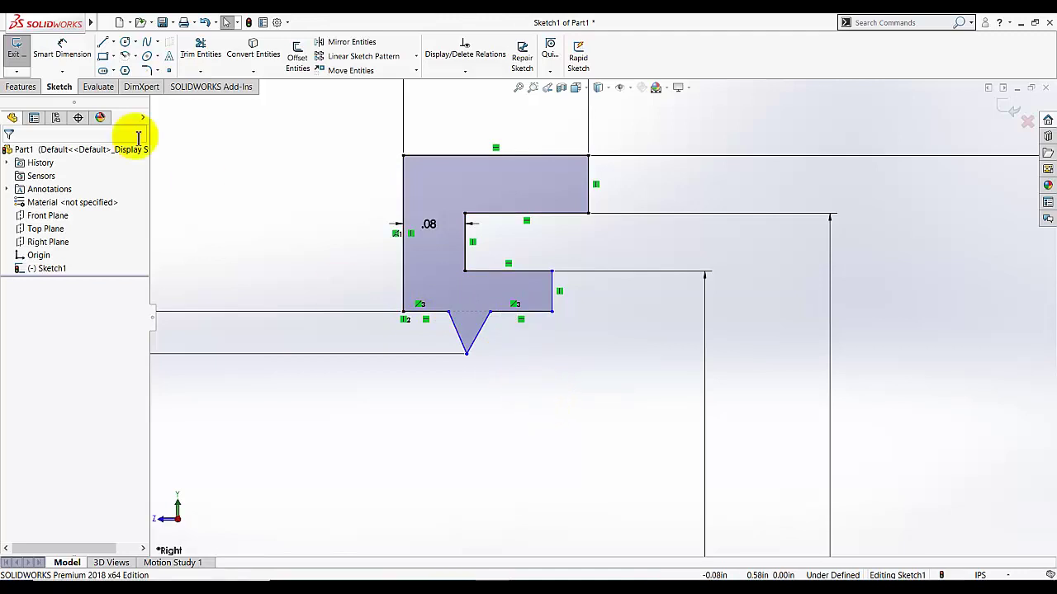
Step: Dimension both V-notch slopes at 45° to the adjacent bottom edges
click(65, 50)
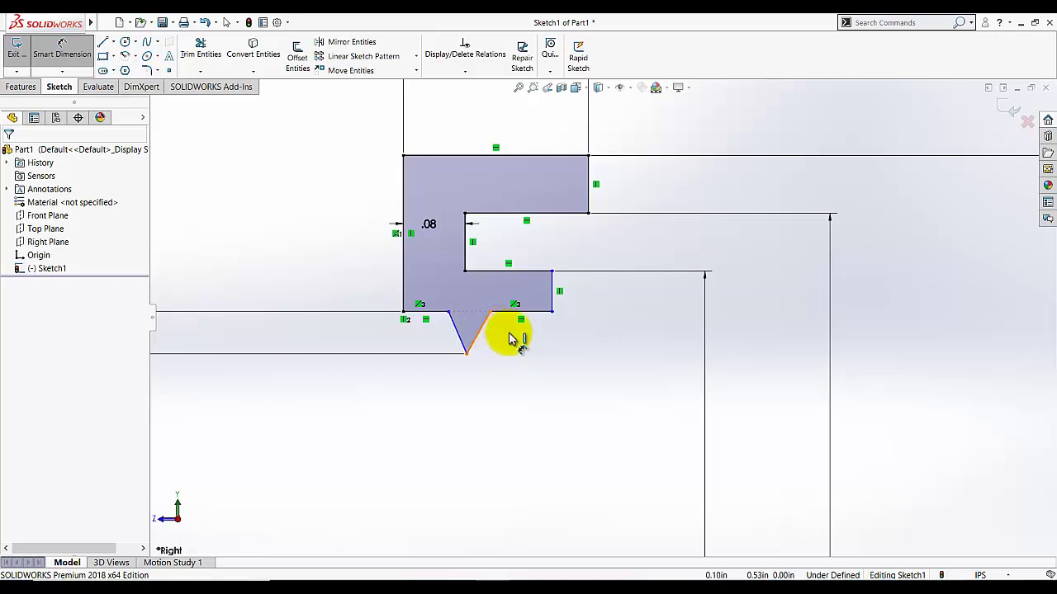
click(485, 328)
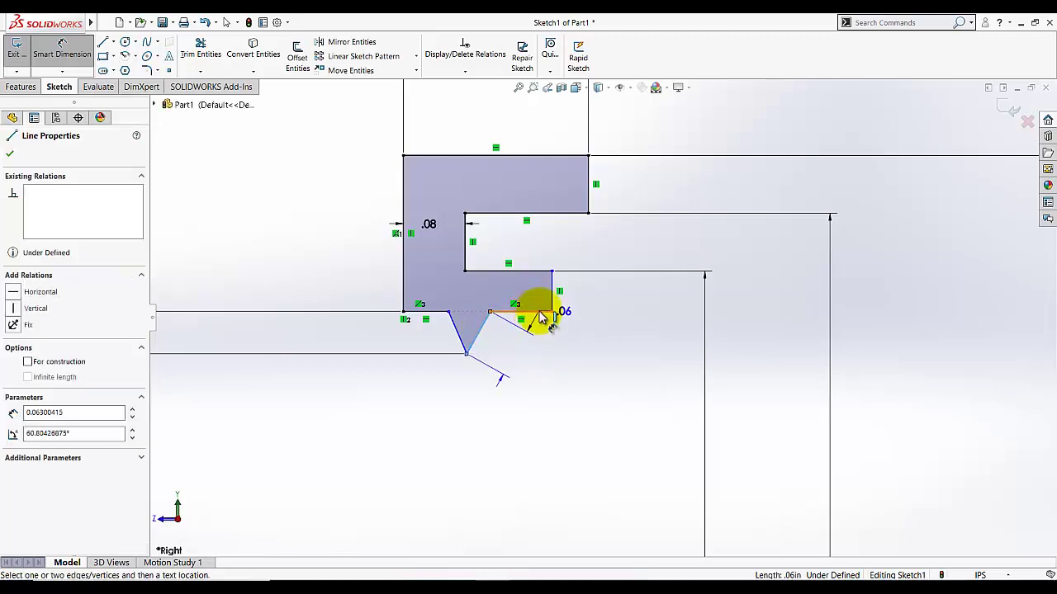
click(535, 311)
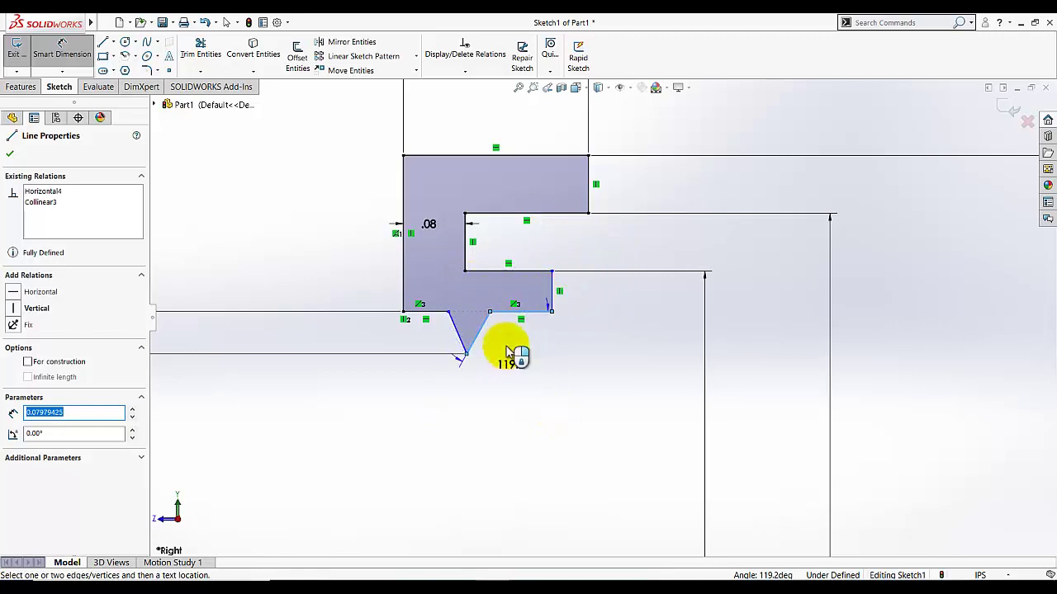
click(602, 284)
text(45)
key(Return)
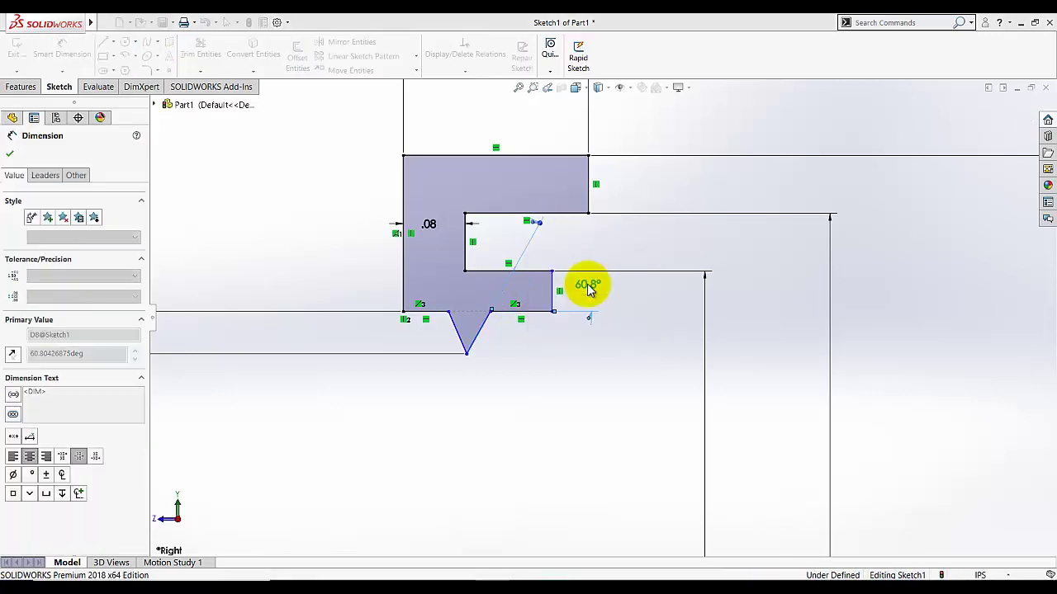
click(454, 330)
click(436, 314)
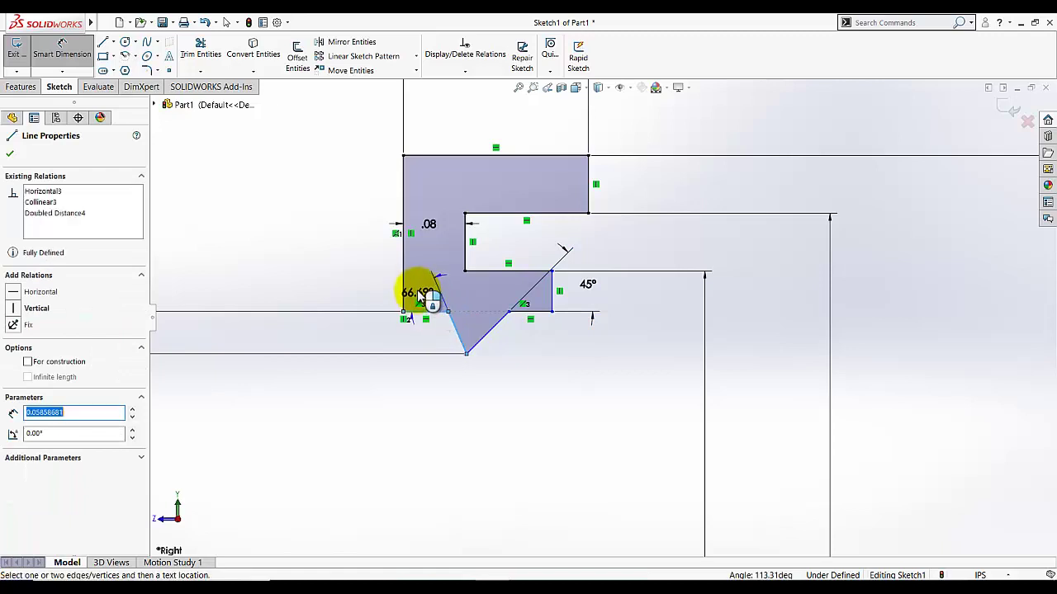
click(419, 296)
text(45)
key(Return)
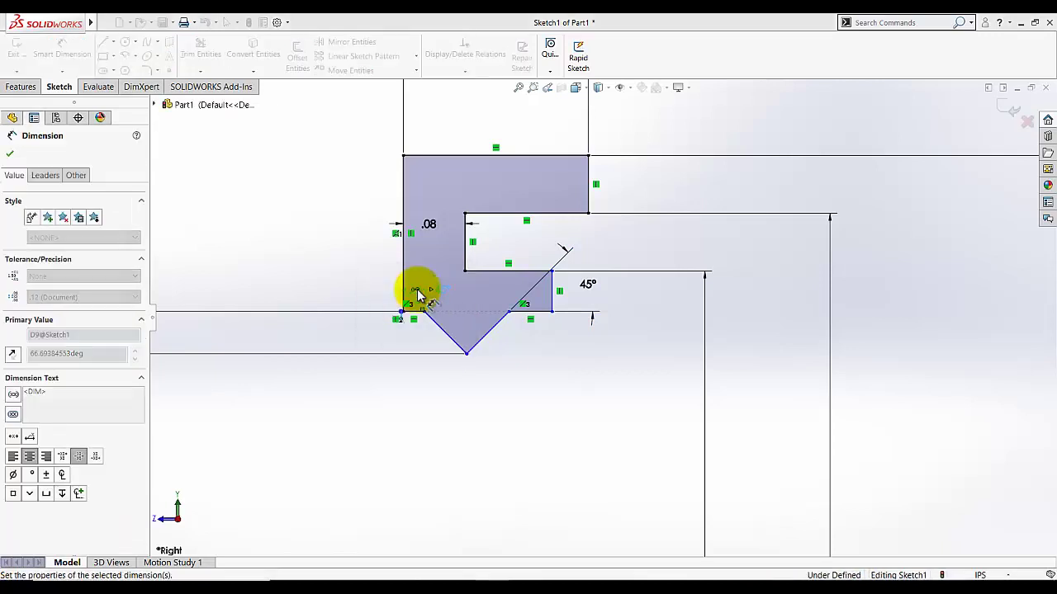
click(499, 400)
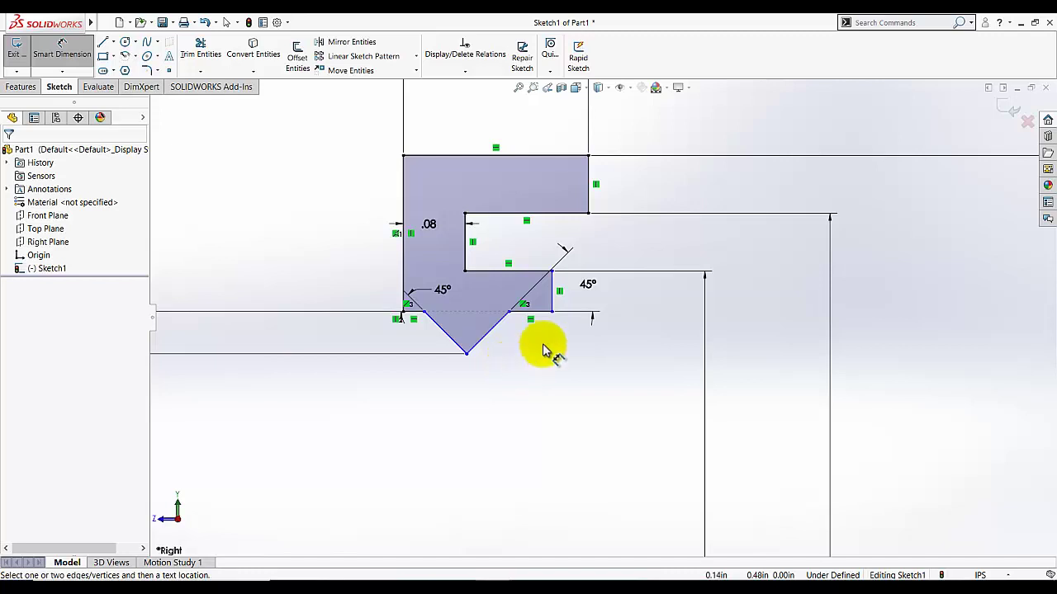
Step: Dimension the profile's lower step width as 0.215 in
click(549, 284)
click(402, 248)
click(465, 110)
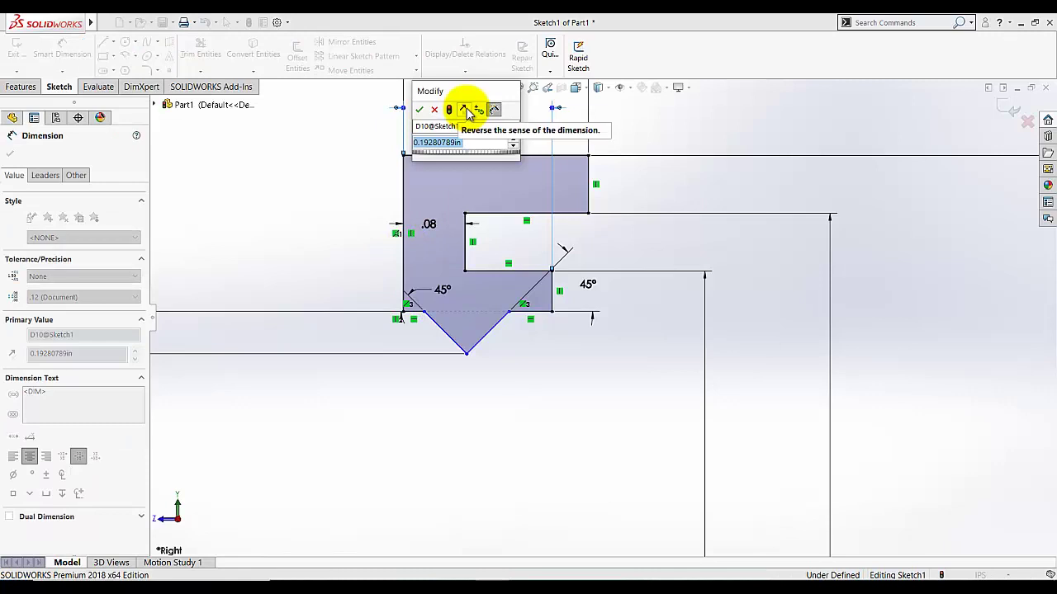
text(.215)
key(Return)
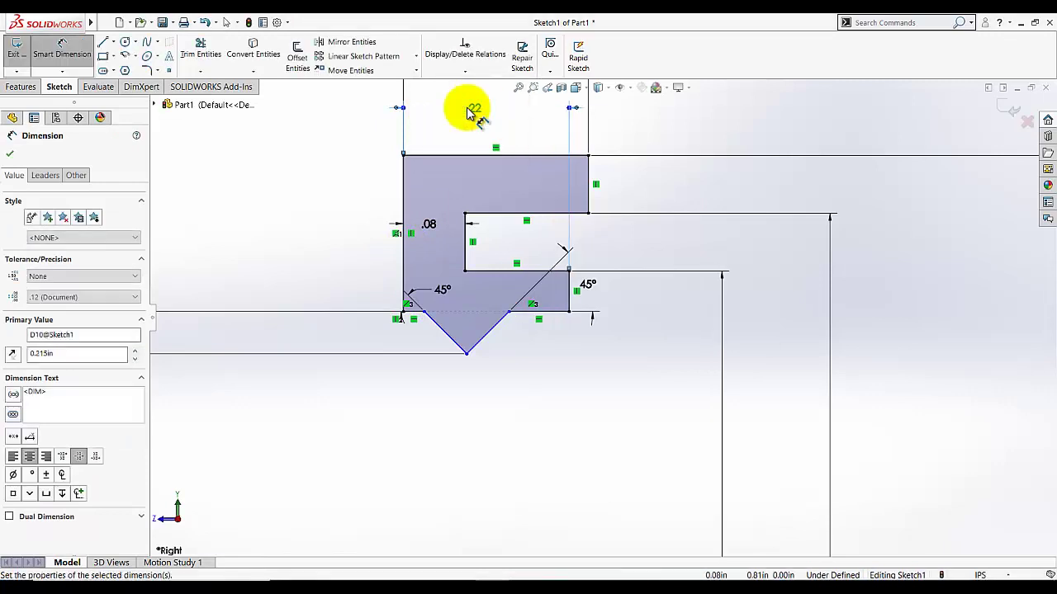
key(Escape)
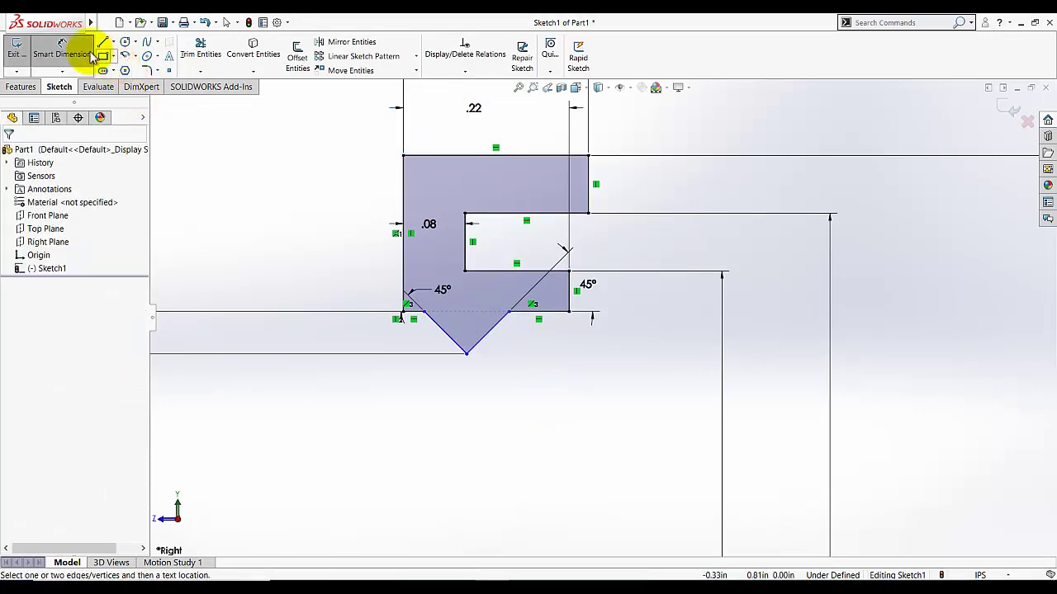
Step: Drag the V's tip to test it is still free, nudging it right
mouse_move(467, 354)
mouse_down()
mouse_move(465, 337)
mouse_move(438, 337)
mouse_move(488, 342)
mouse_move(465, 342)
mouse_up()
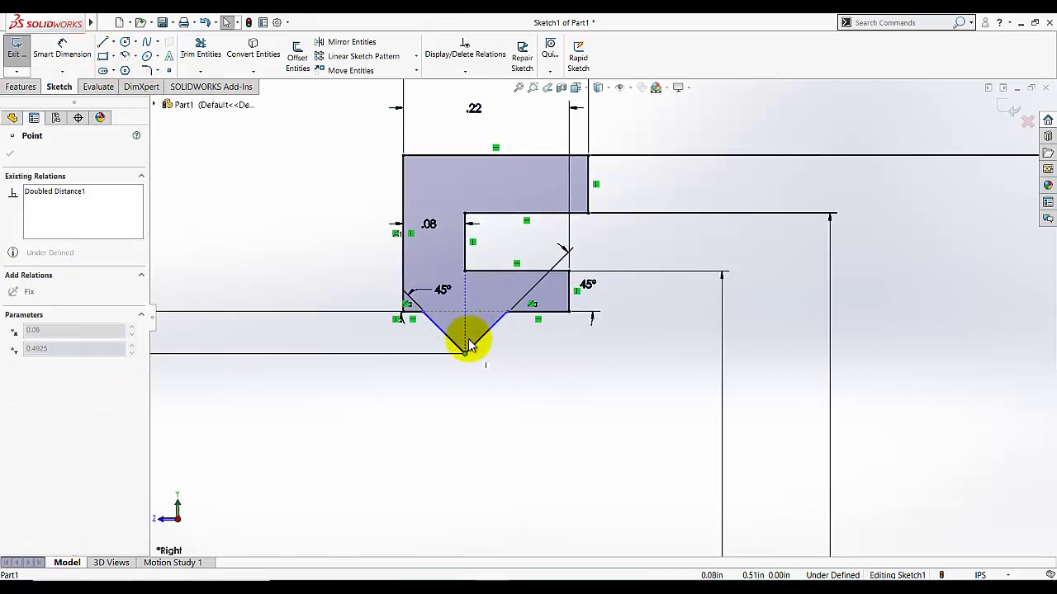
click(512, 400)
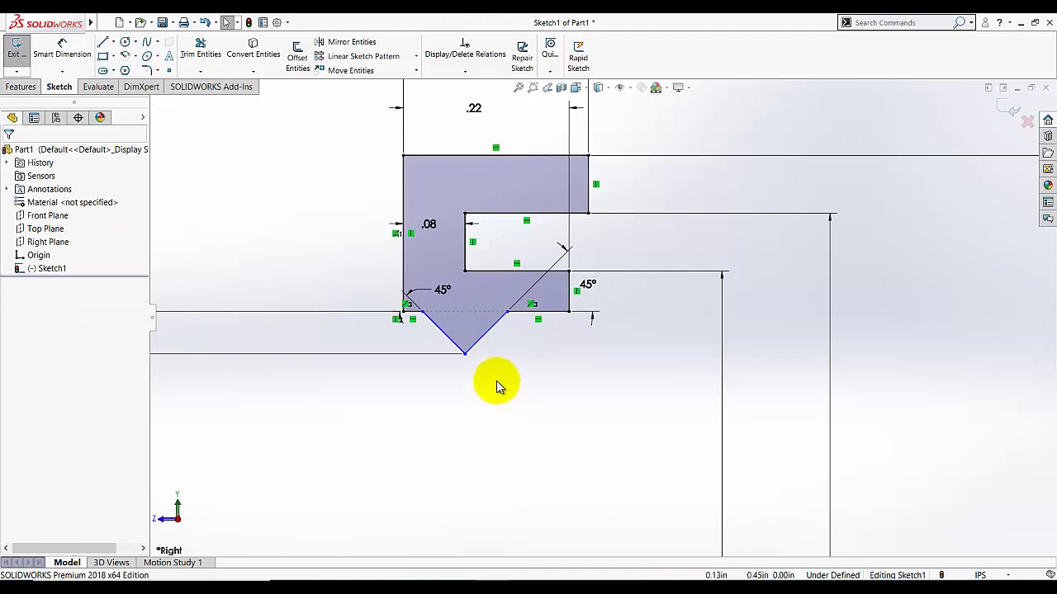
scroll(516, 239, down, 2)
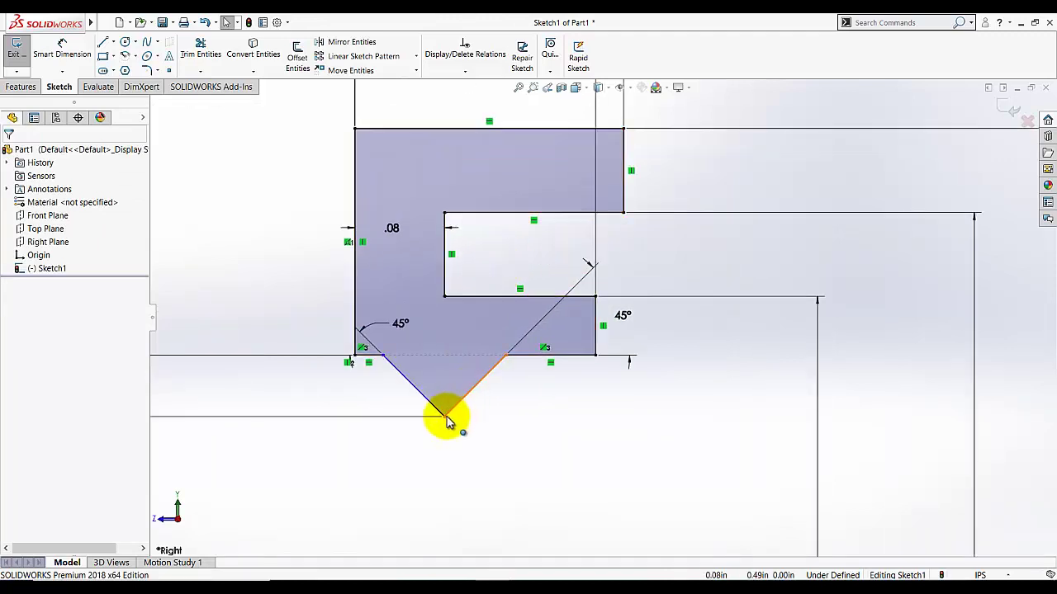
drag(446, 420, 488, 418)
Step: Draw a circle on the notch's bottom edge and trim its lower half and the line beneath it
click(551, 457)
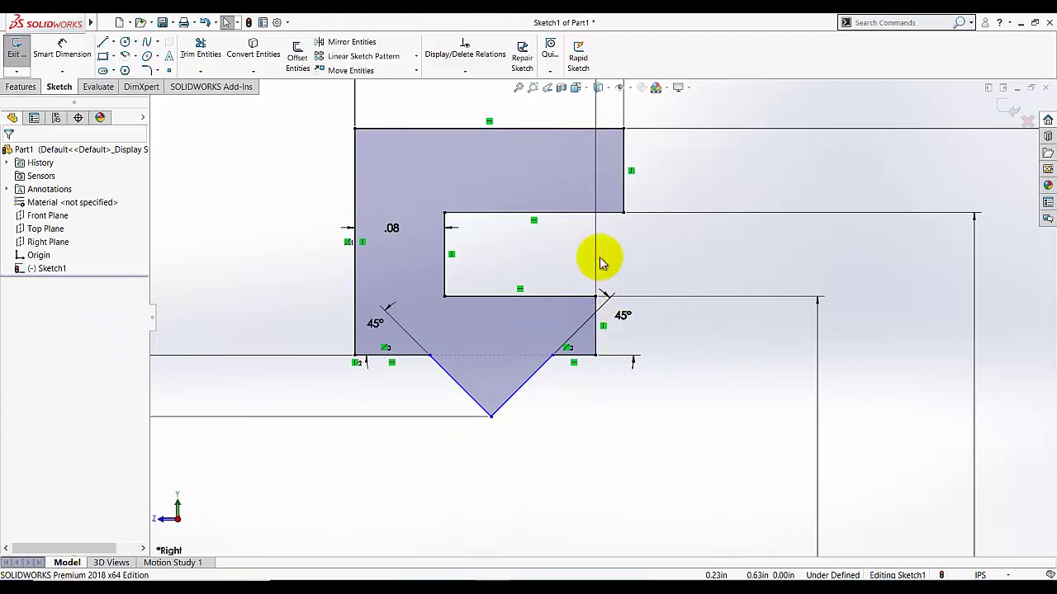
click(125, 42)
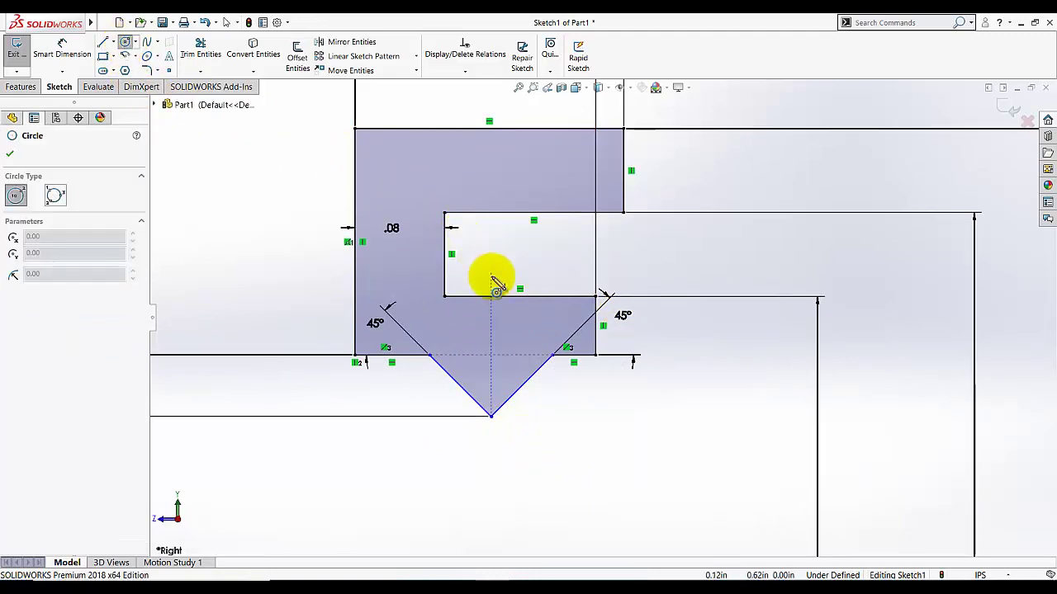
click(500, 295)
click(502, 260)
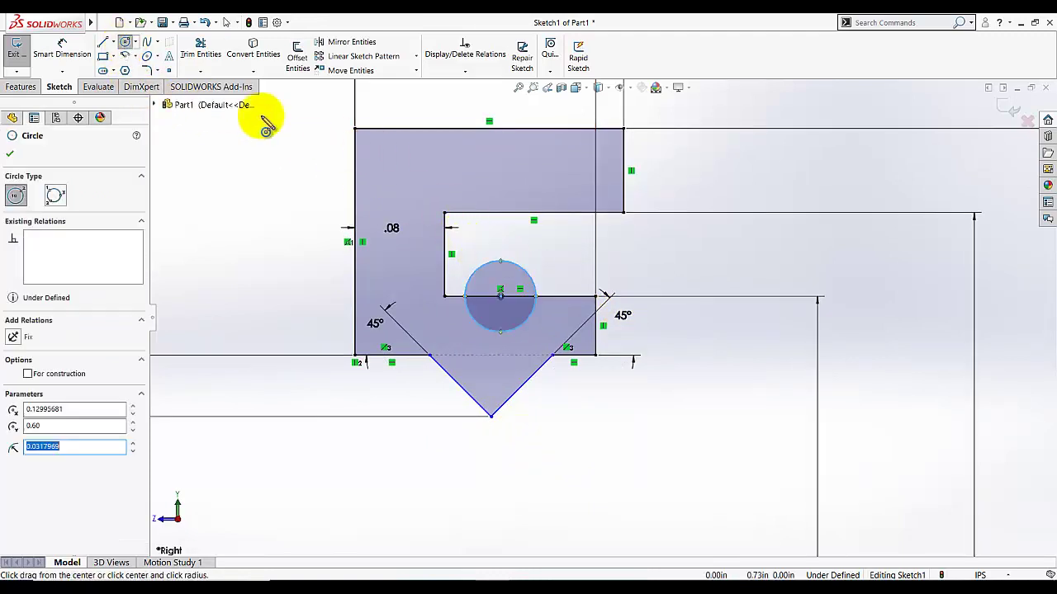
click(62, 45)
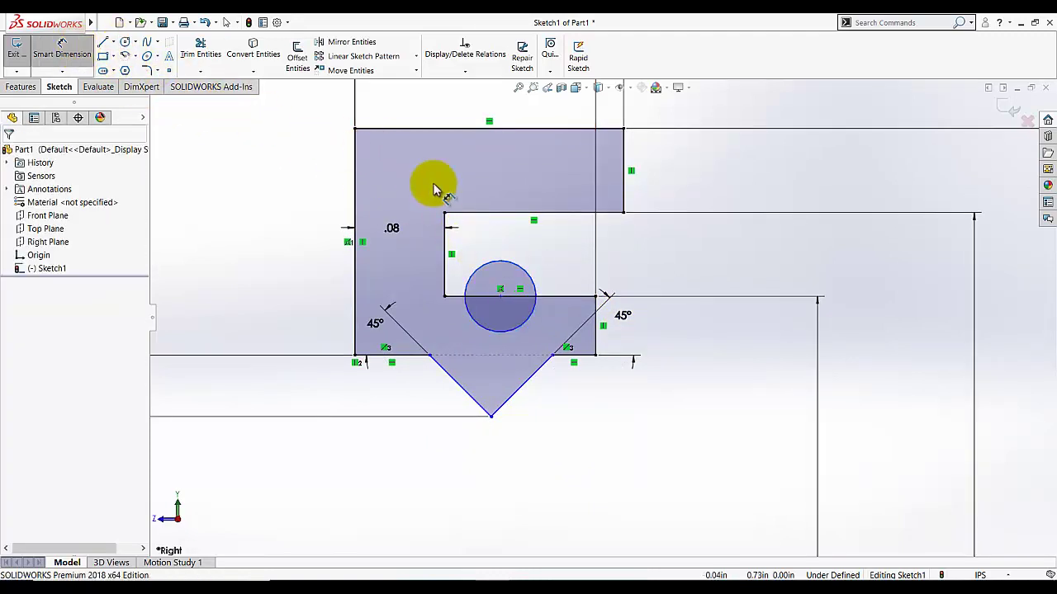
click(201, 47)
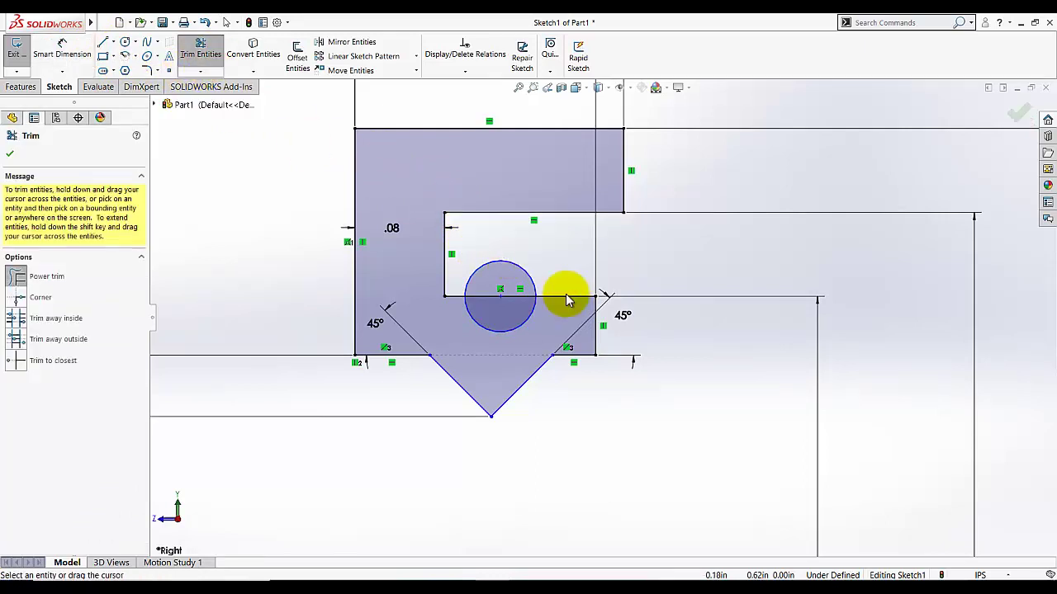
click(15, 362)
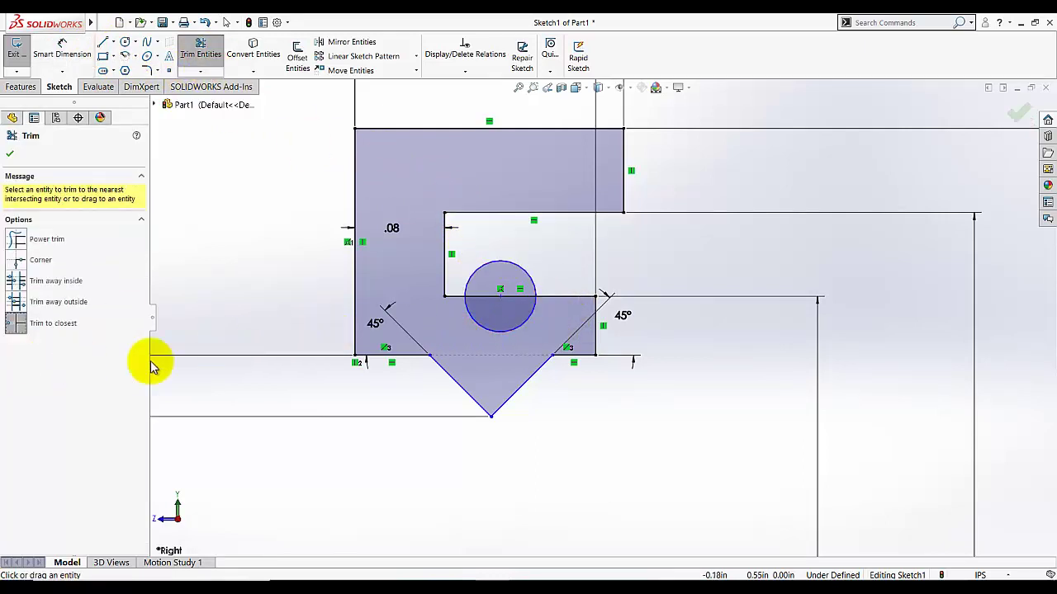
click(490, 328)
click(487, 299)
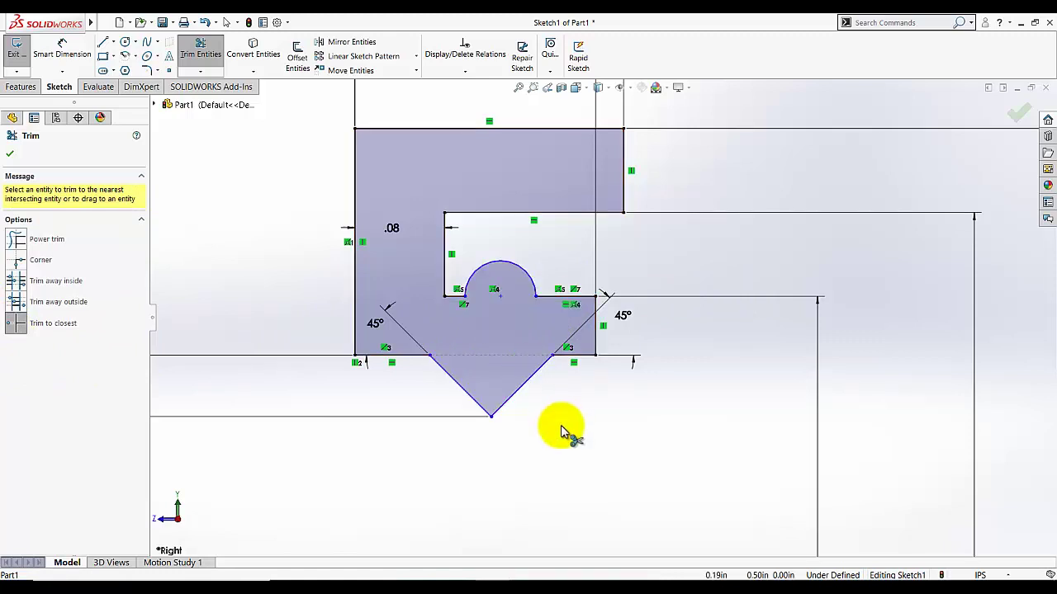
click(10, 157)
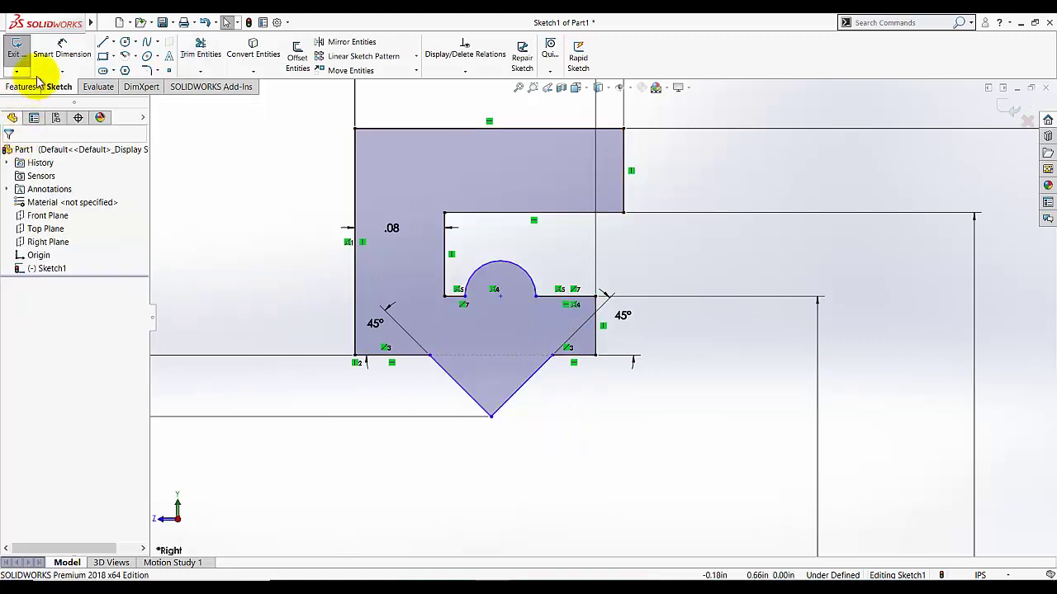
Step: Dimension the semicircle groove arc to radius .04
click(62, 48)
click(521, 269)
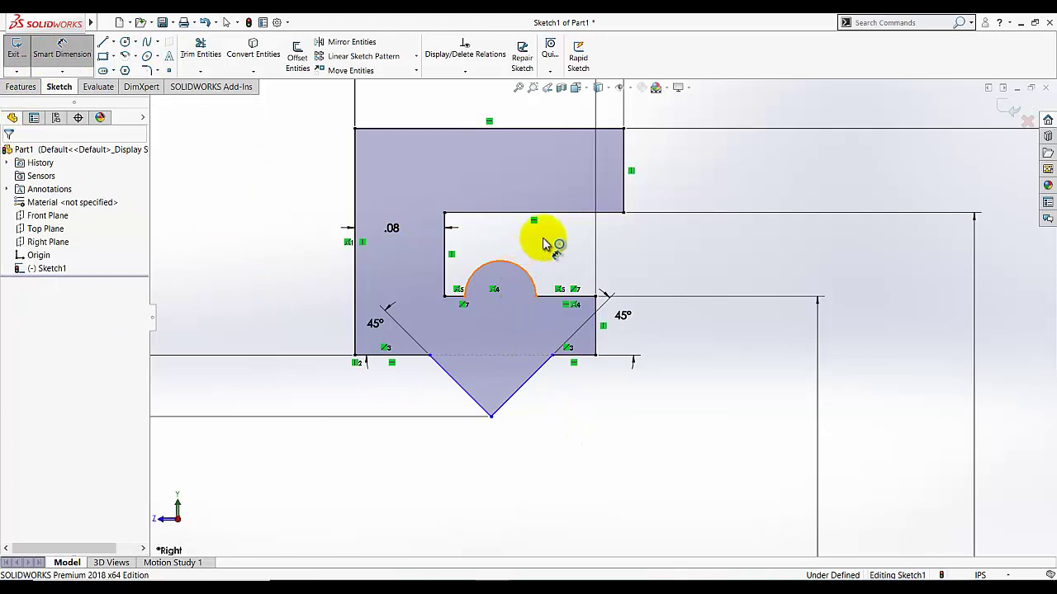
click(542, 239)
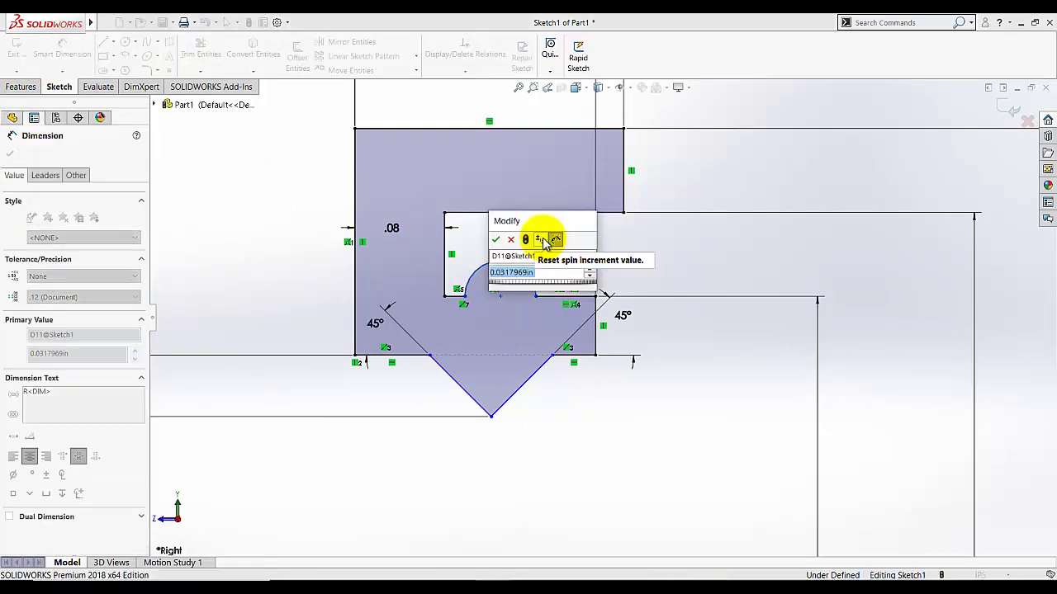
text(.04)
key(Return)
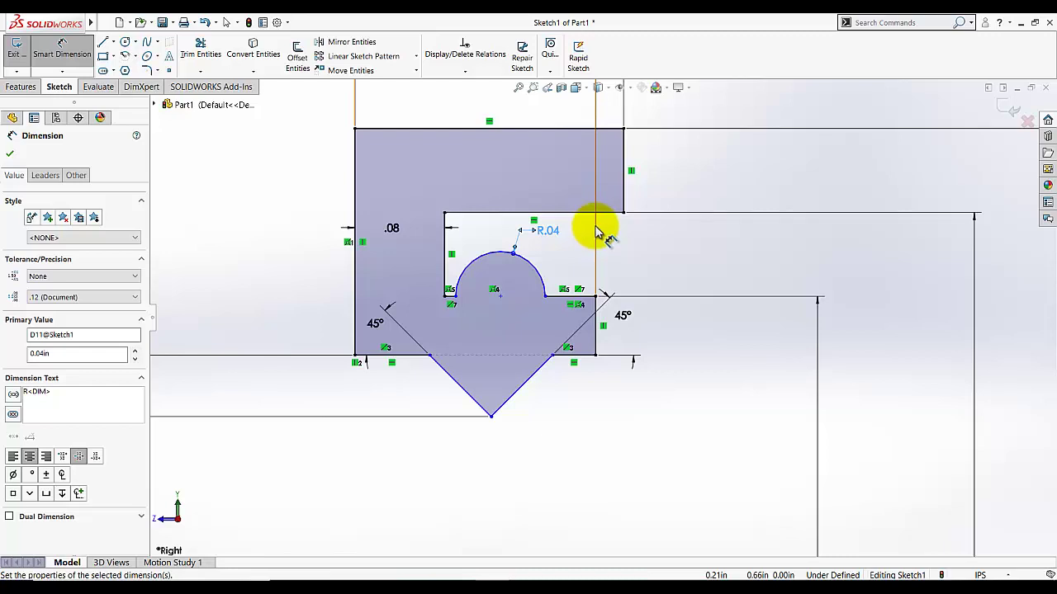
Step: Dimension the bottom edge left of the V-notch as .08
click(415, 362)
click(403, 291)
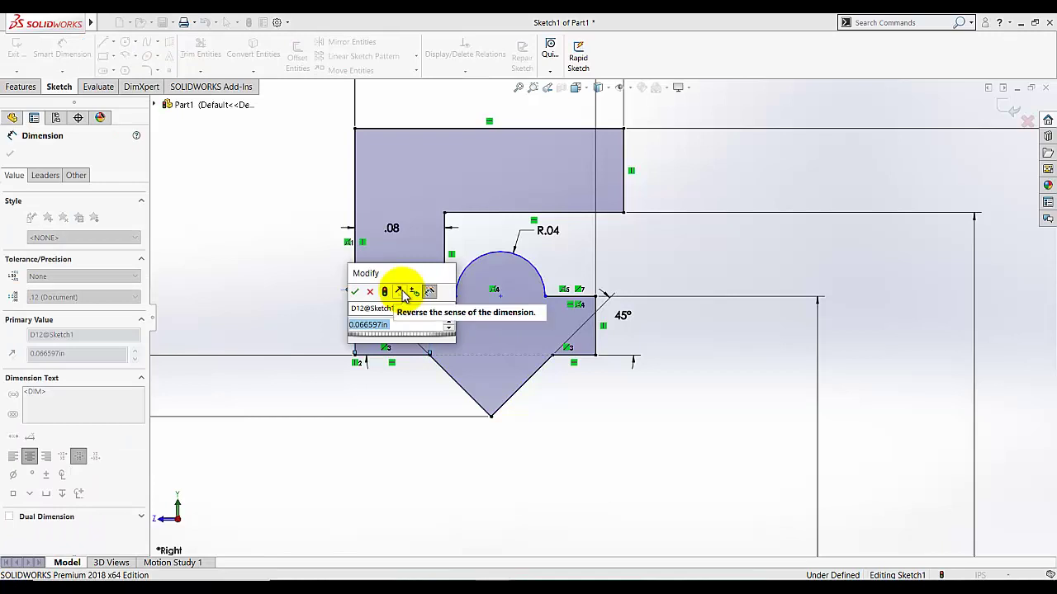
text(.08)
key(Return)
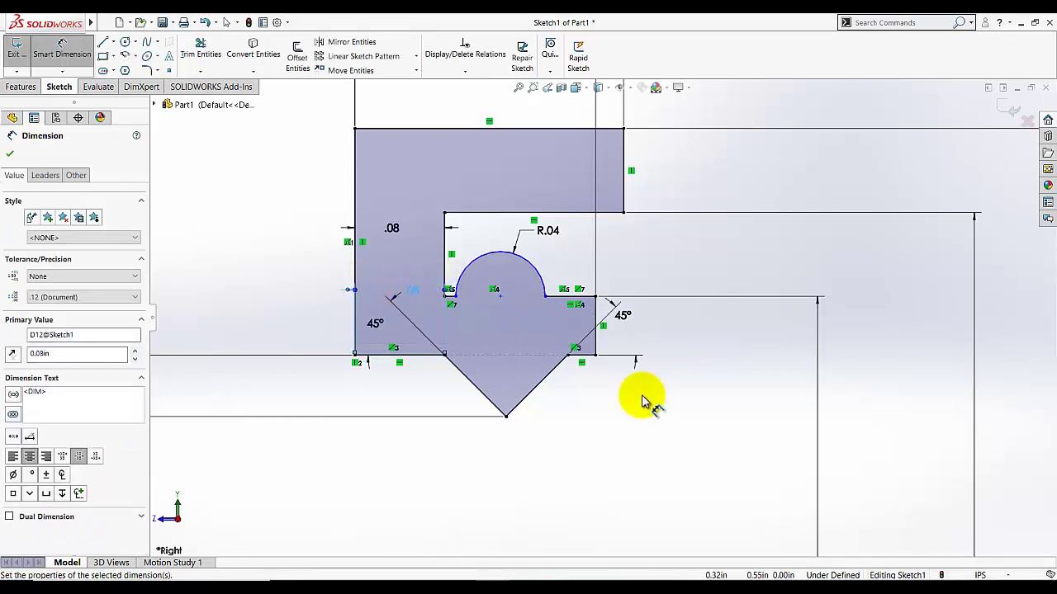
click(562, 492)
click(64, 60)
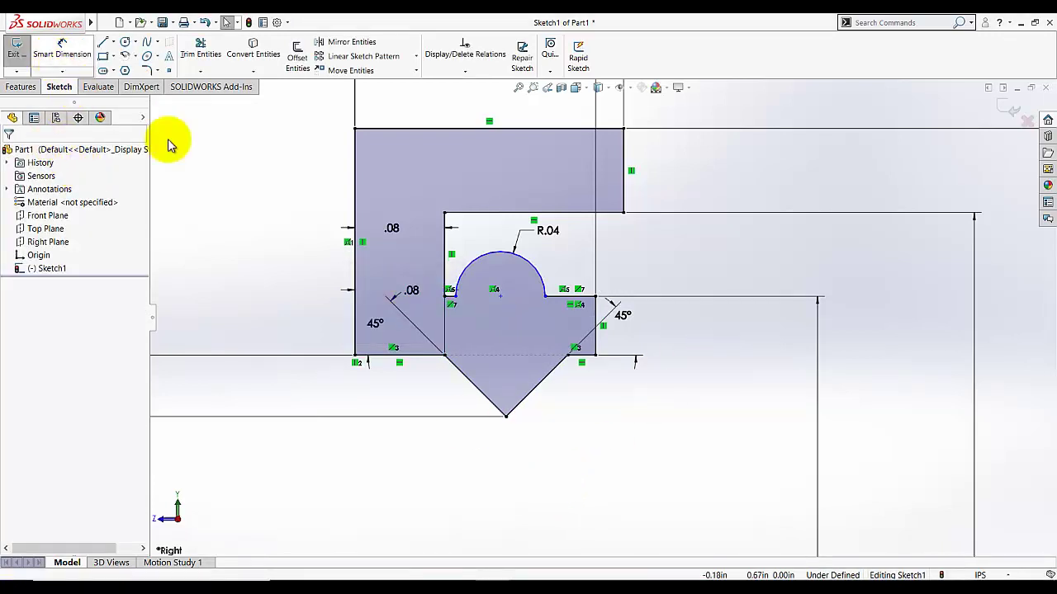
Step: Add a Vertical relation between the groove arc's centre point and the V-notch's bottom vertex
click(500, 297)
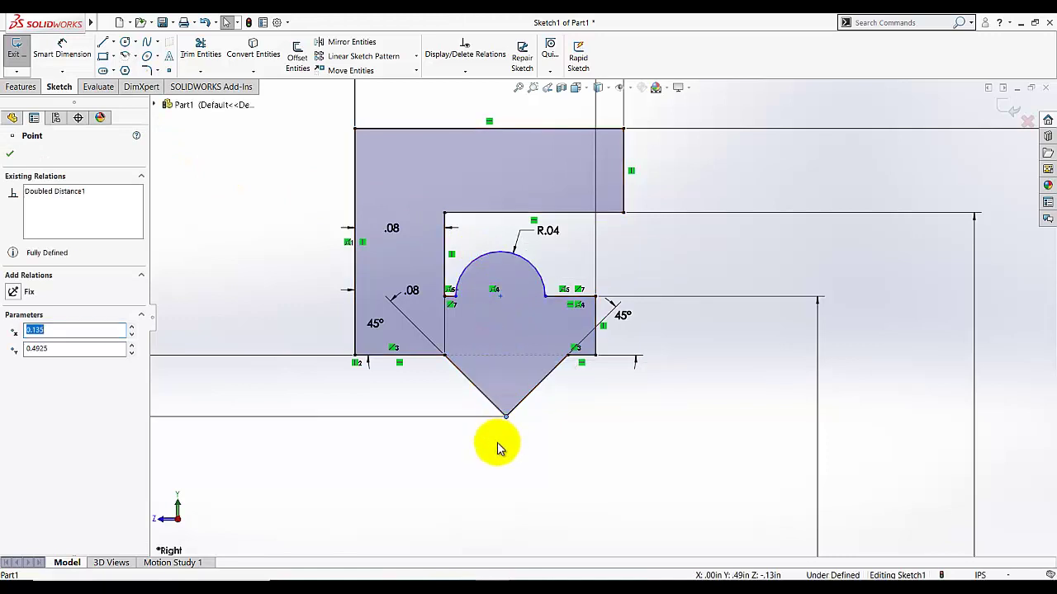
click(500, 438)
click(439, 73)
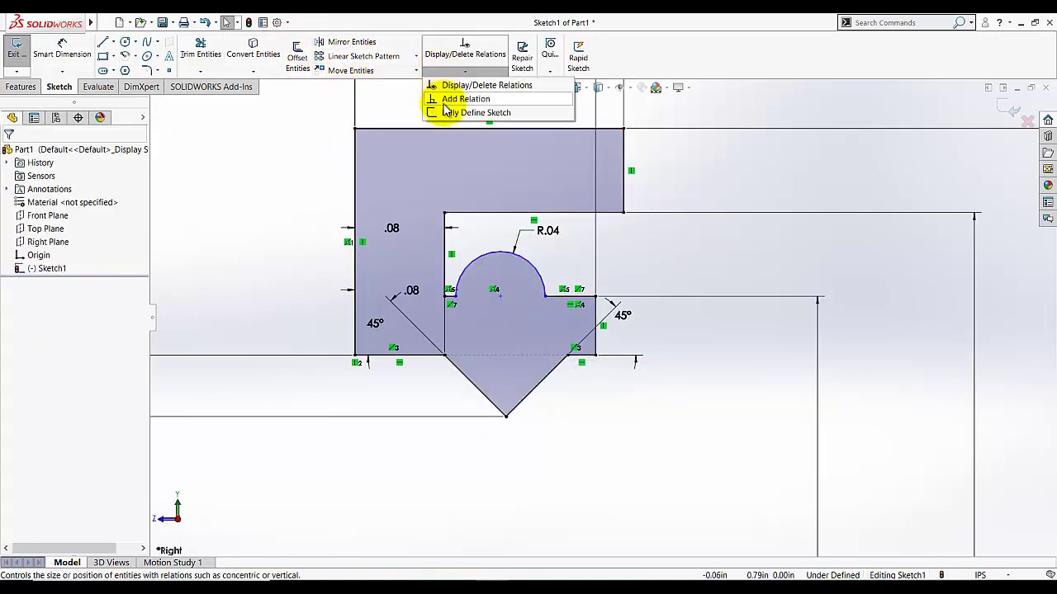
click(450, 97)
click(500, 295)
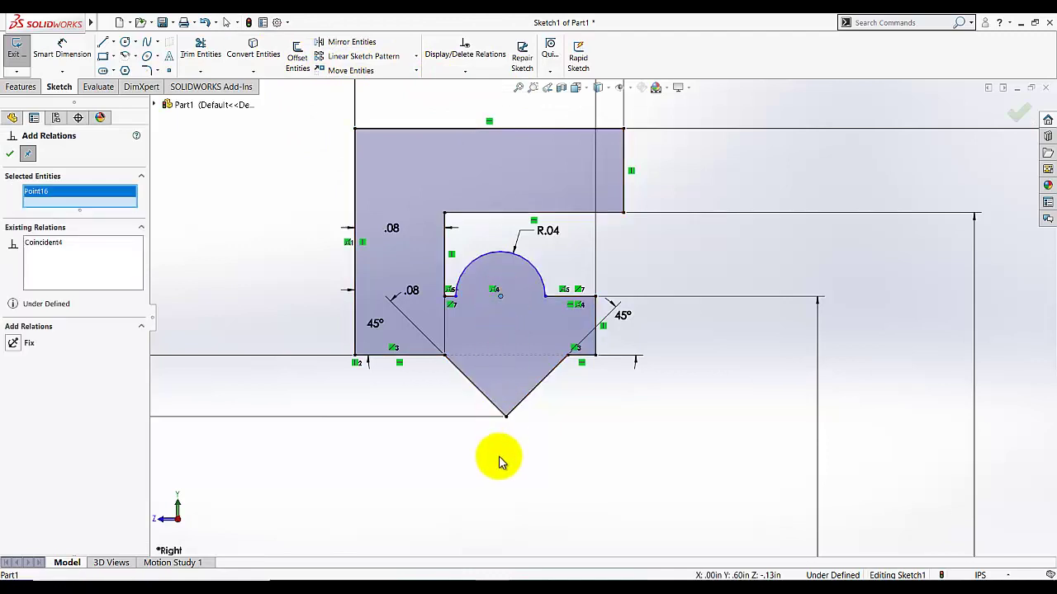
click(506, 417)
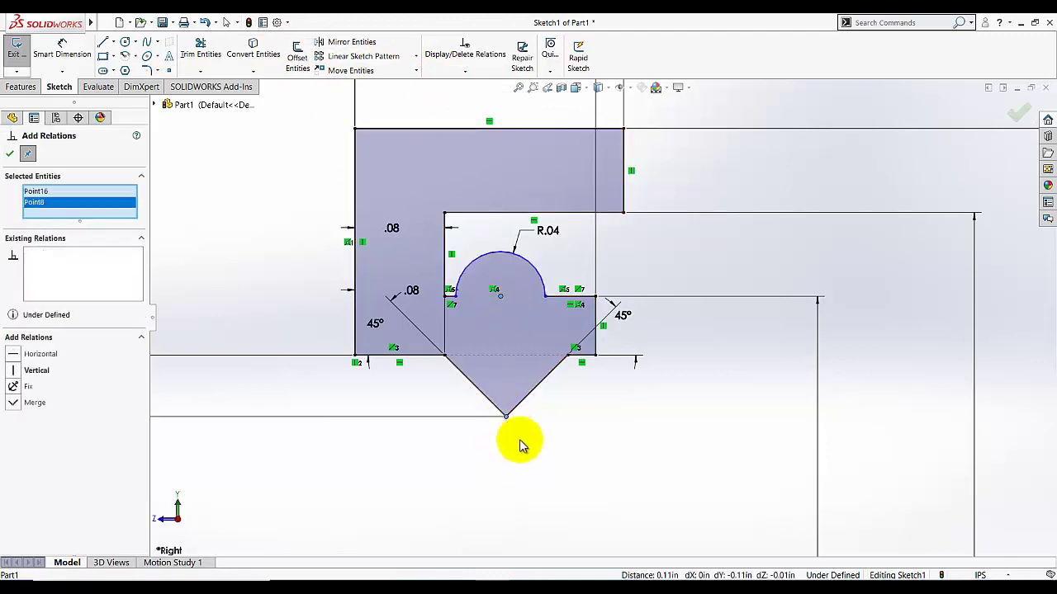
click(17, 373)
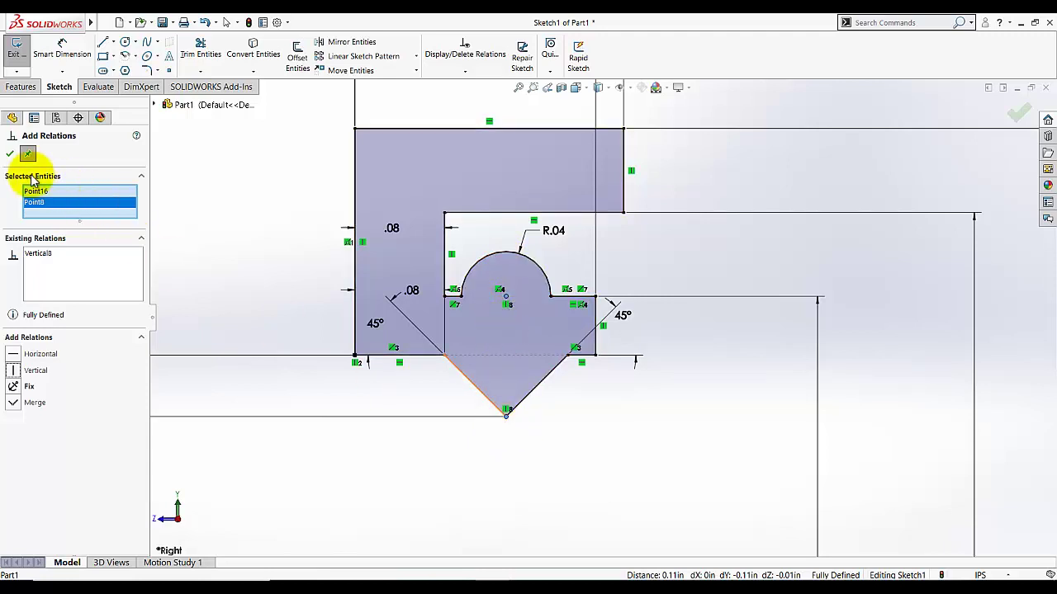
click(9, 154)
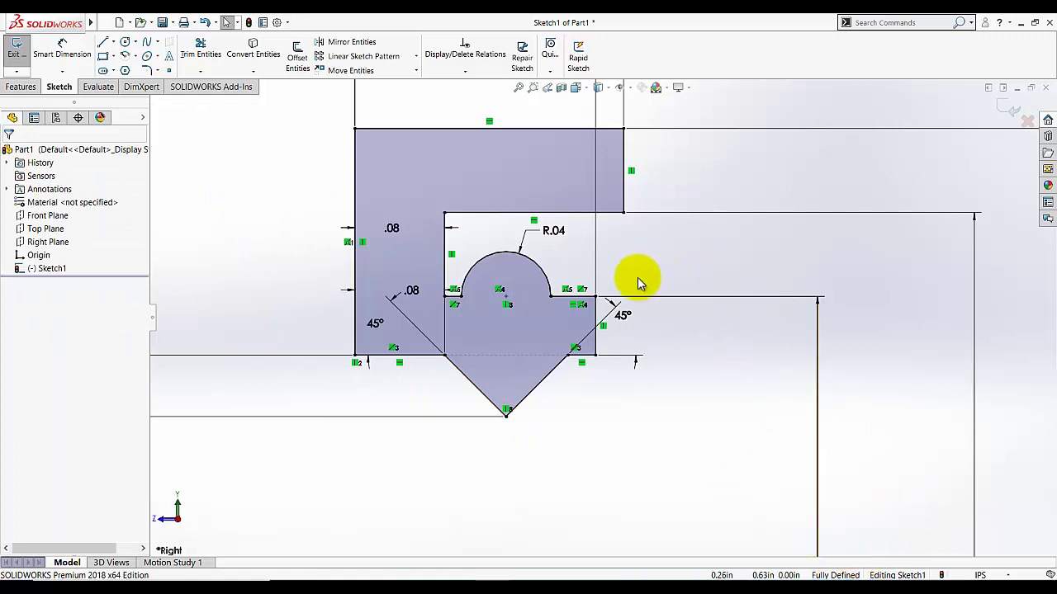
Step: Fillet the top-left and top-right corners at 0.025 in (R.03) and exit Sketch1
click(149, 72)
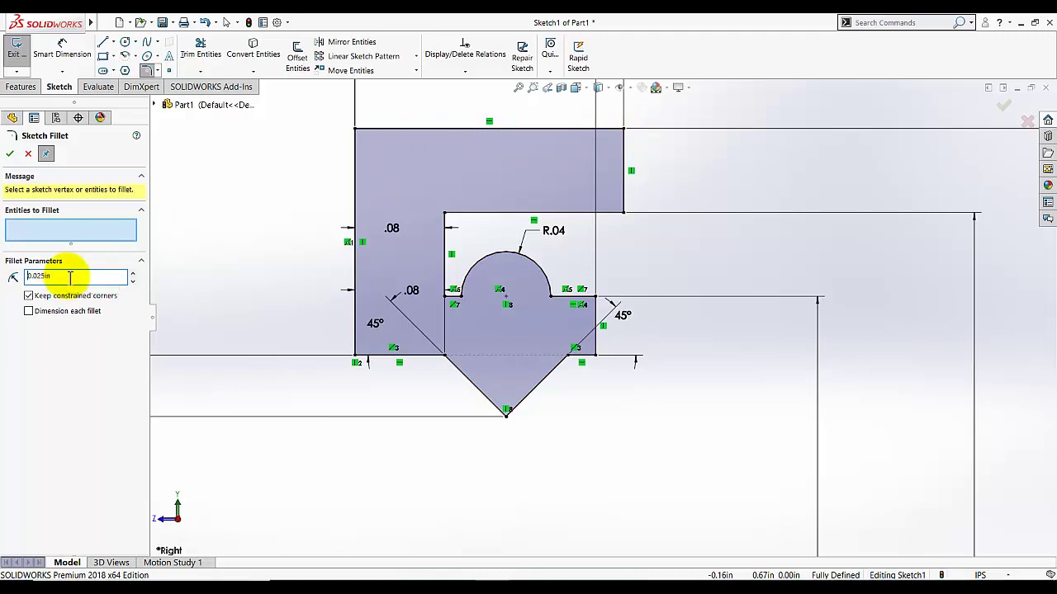
click(356, 131)
click(624, 130)
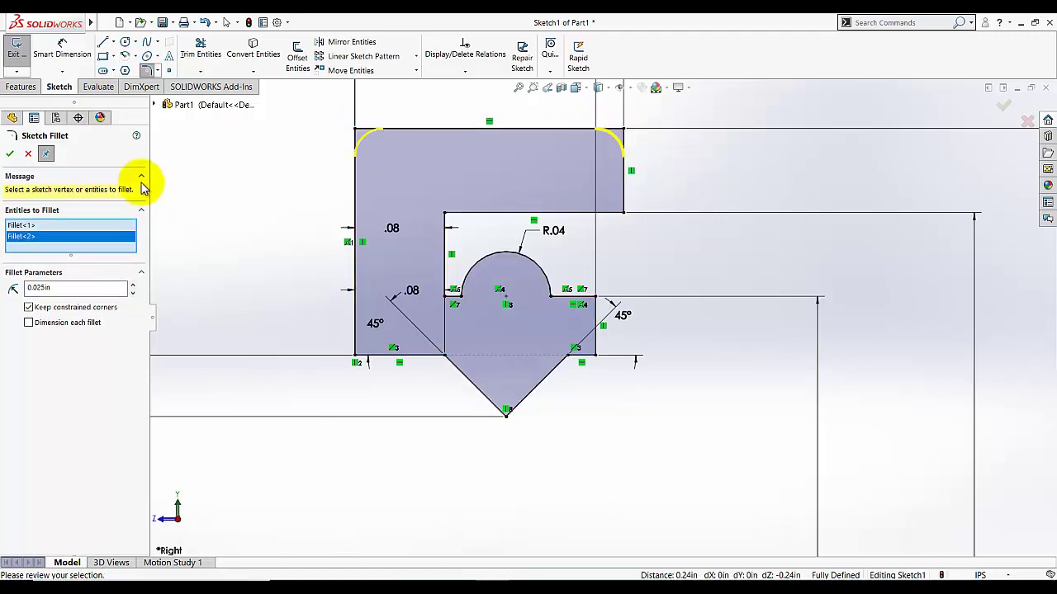
click(14, 45)
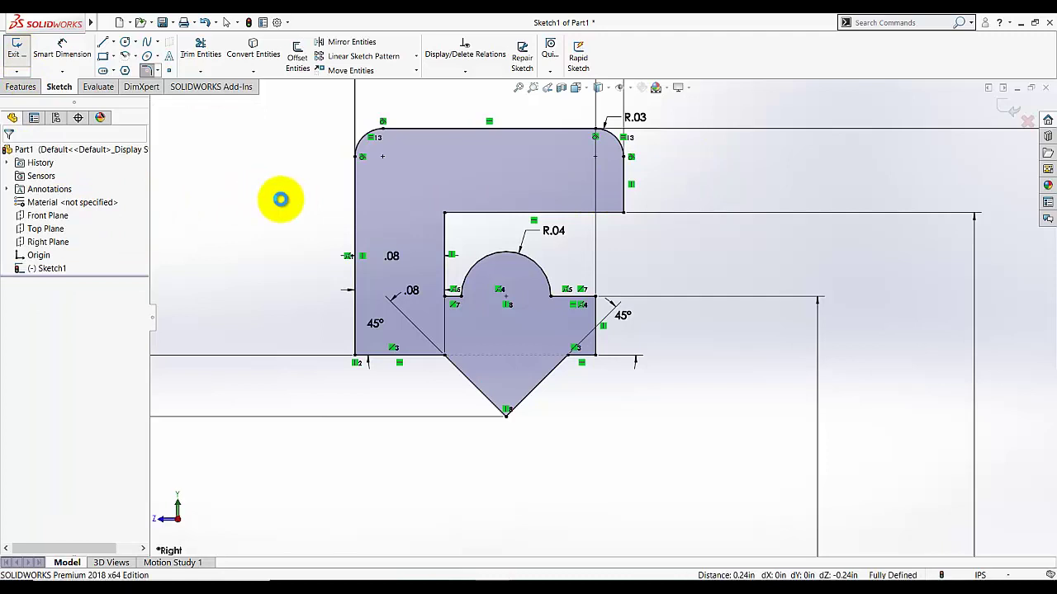
click(578, 87)
Step: Revolve Sketch1 a full 360° around Line1 to create Revolve1
click(611, 111)
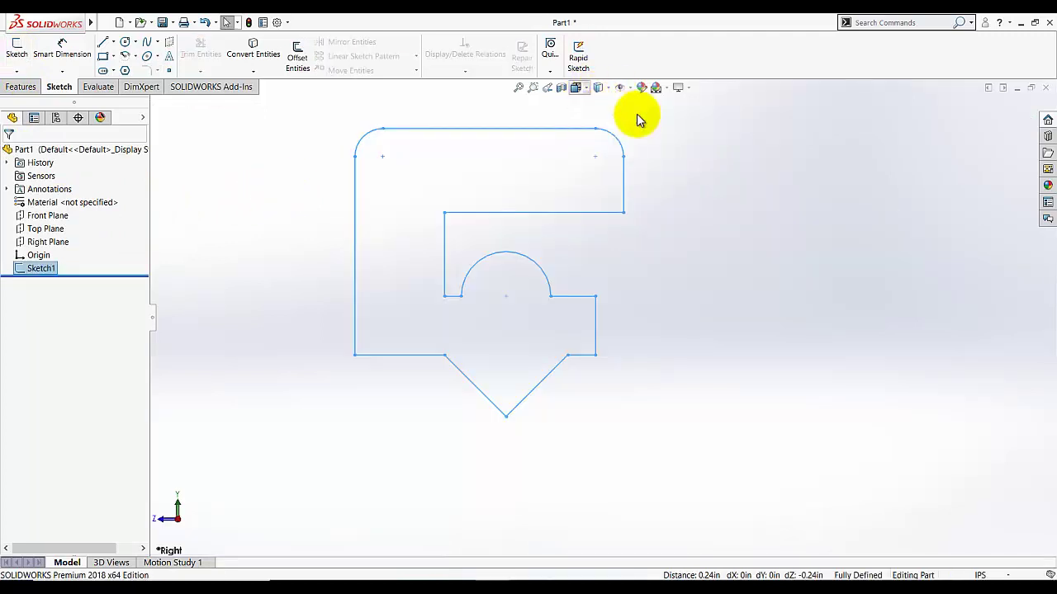
click(65, 268)
click(29, 88)
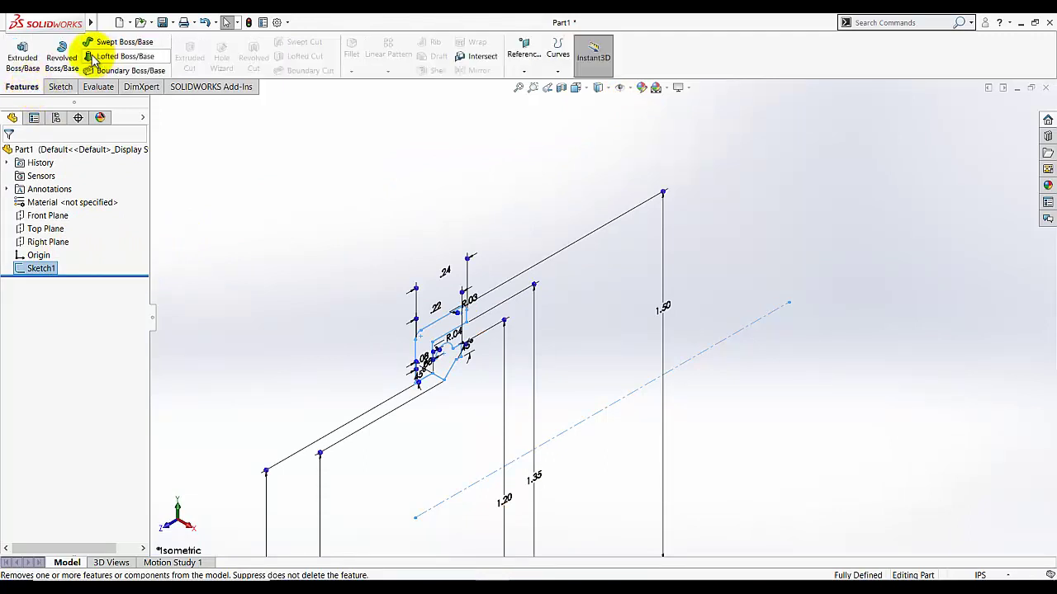
click(61, 54)
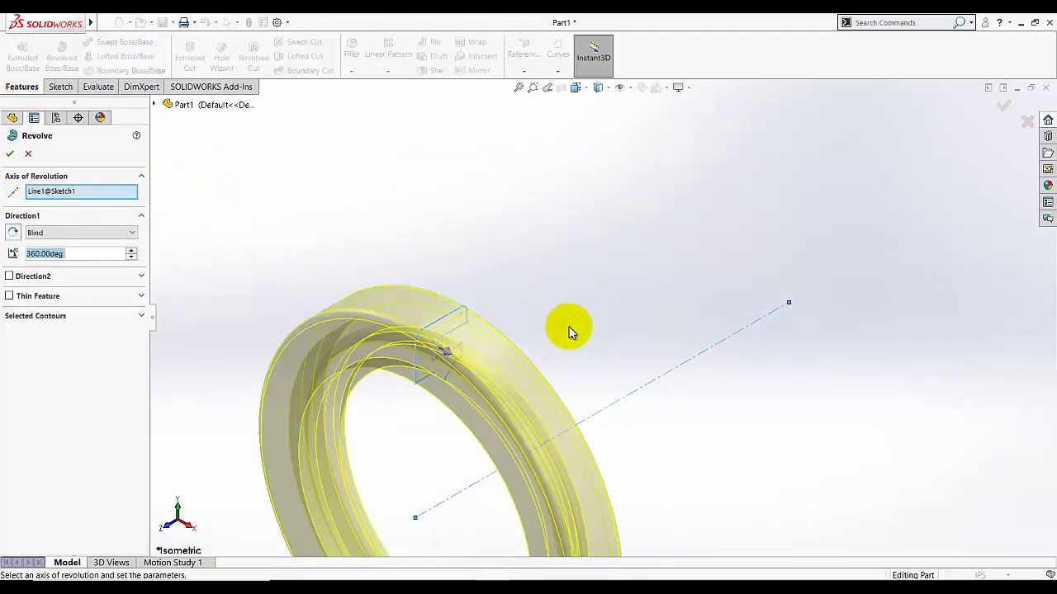
scroll(568, 326, up, 3)
click(10, 156)
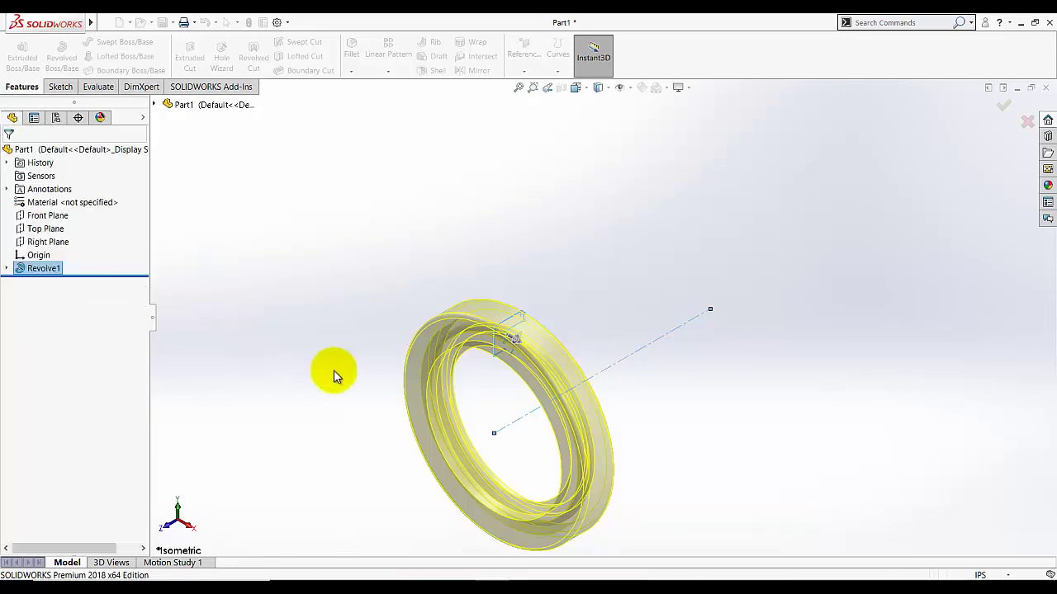
mouse_move(483, 390)
middle_down()
mouse_move(420, 377)
mouse_move(345, 389)
mouse_move(415, 506)
mouse_move(593, 494)
mouse_move(448, 413)
mouse_move(473, 386)
middle_up()
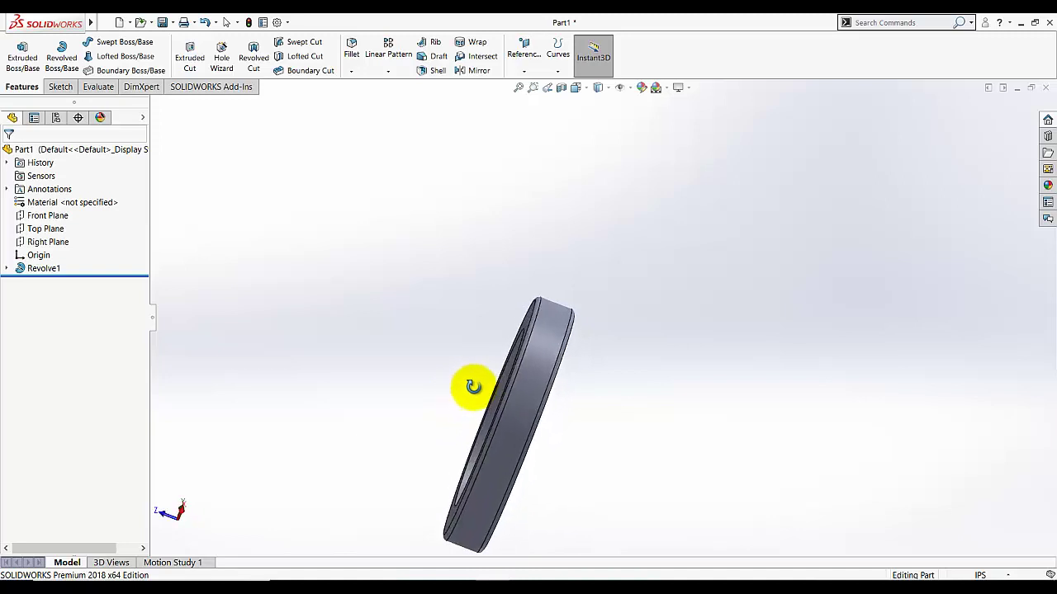
Step: Assign AISI 1020 steel as the part material and return to the isometric view
right_click(95, 203)
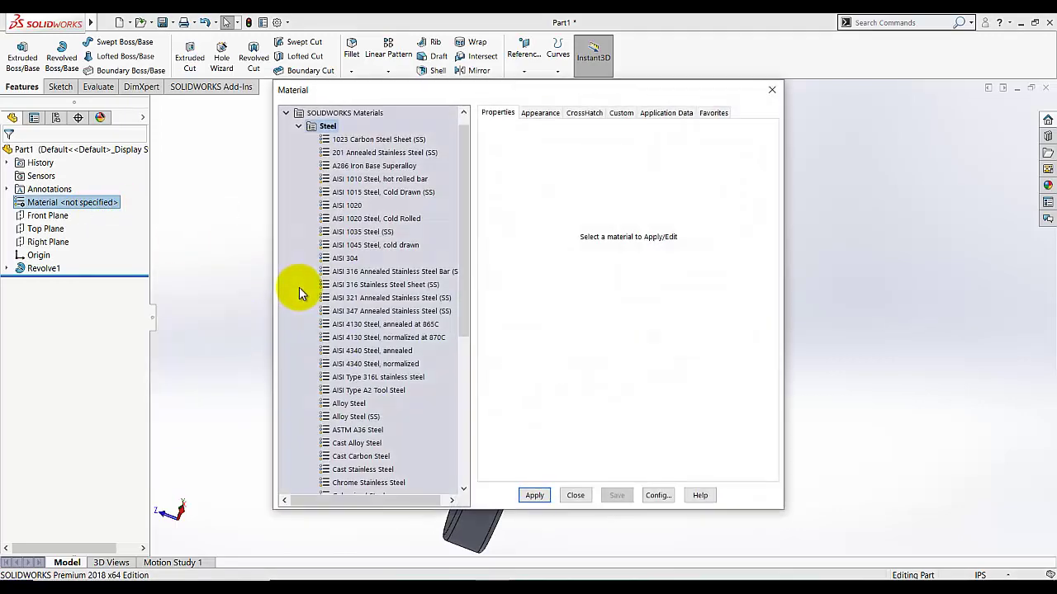
click(347, 205)
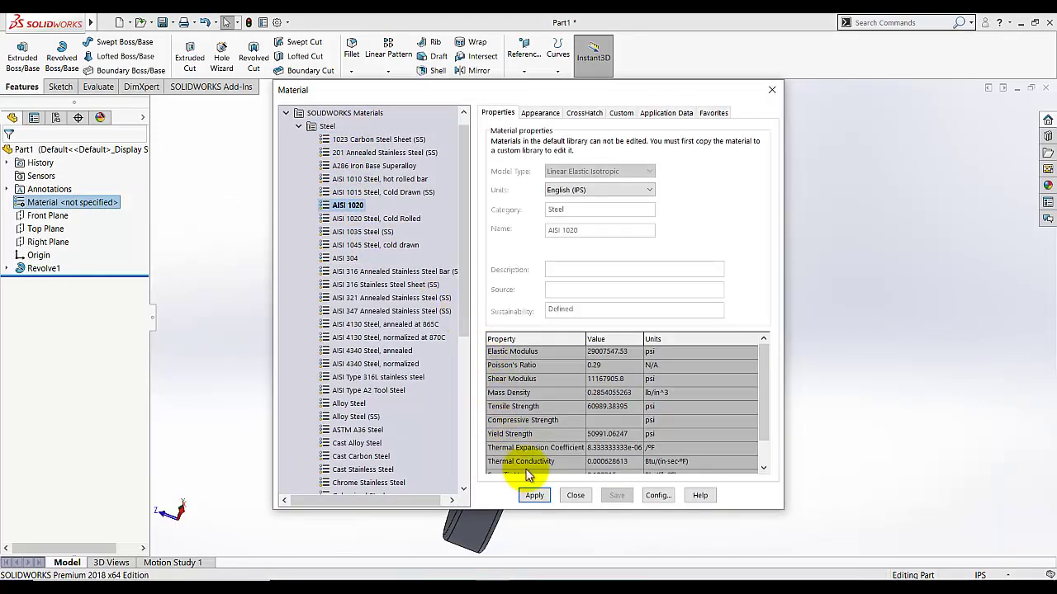
click(534, 496)
click(575, 496)
click(576, 87)
click(633, 109)
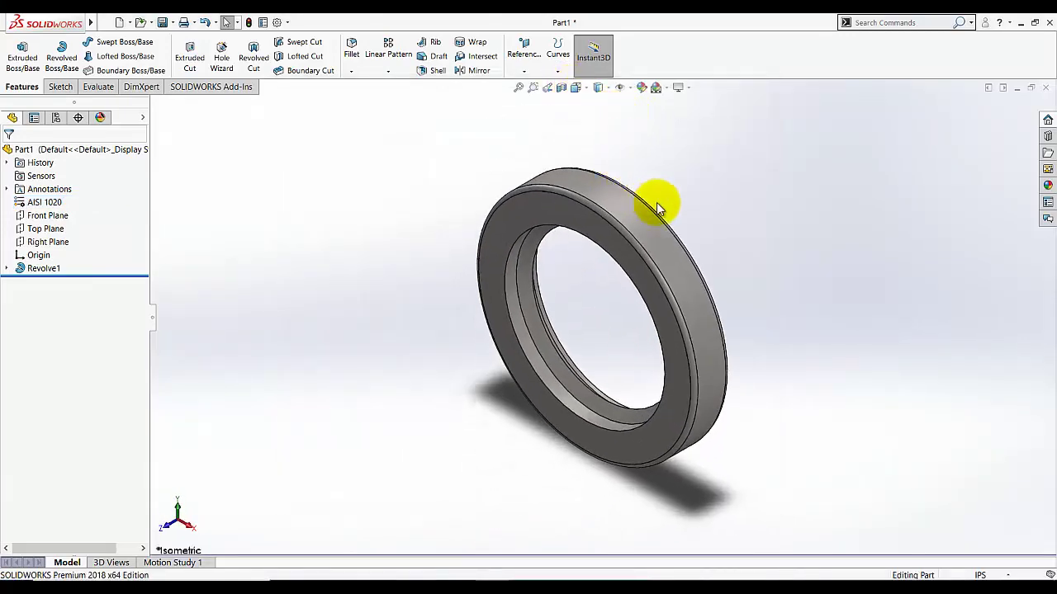